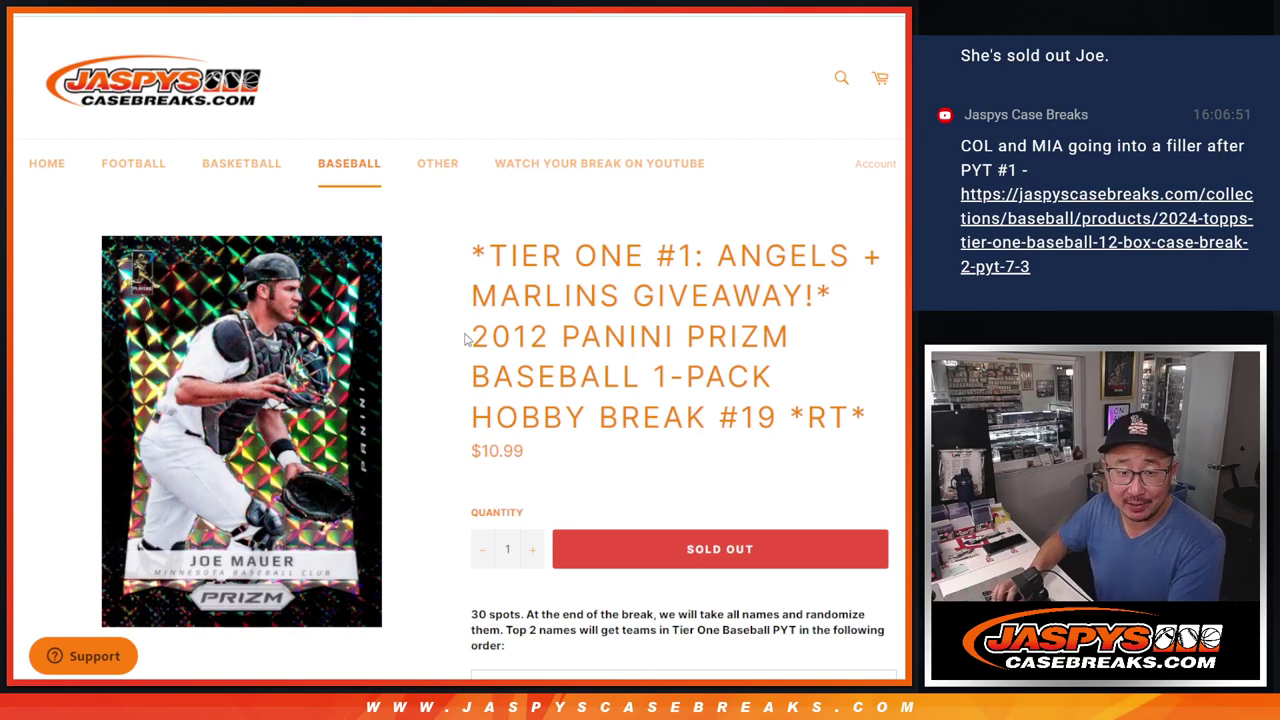
# Step: Review the product page for the 2012 Panini Prizm Baseball 1-Pack Hobby Break #19, including its title and giveaway terms
pyautogui.moveTo(464, 340); pyautogui.dragTo(876, 414)
pyautogui.click(873, 413)
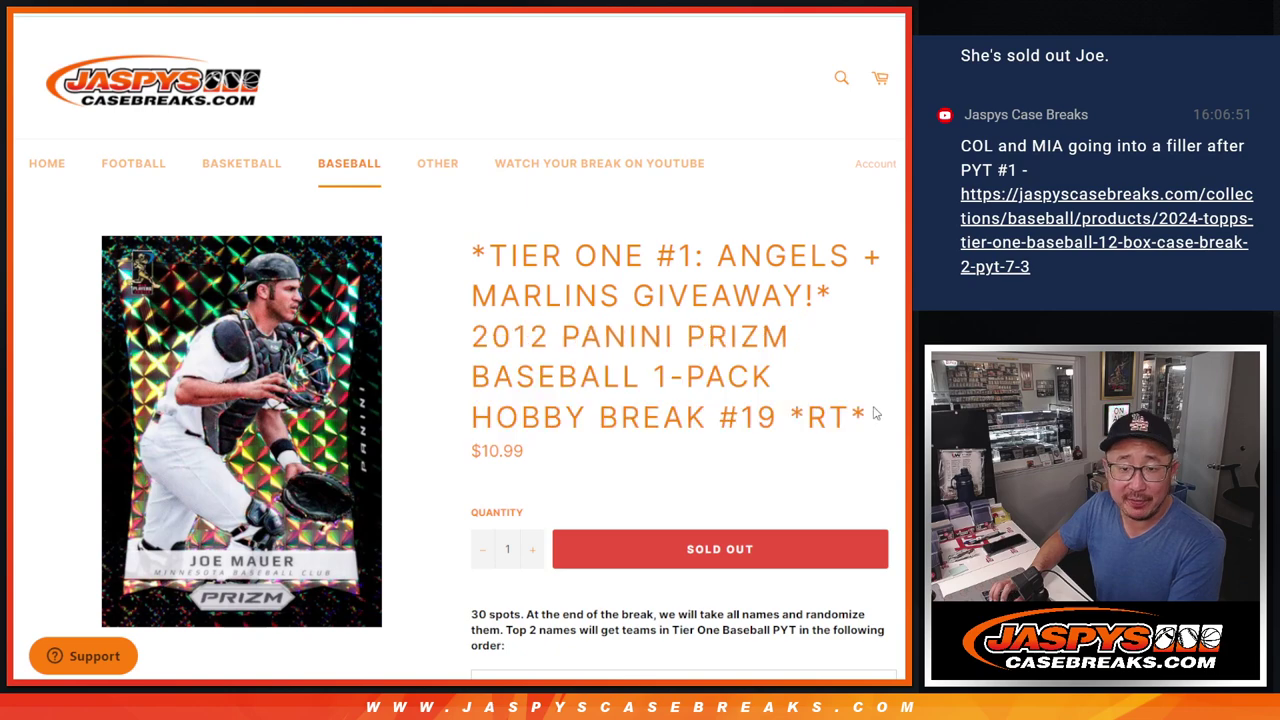
pyautogui.moveTo(648, 258); pyautogui.dragTo(712, 256)
pyautogui.click(712, 256)
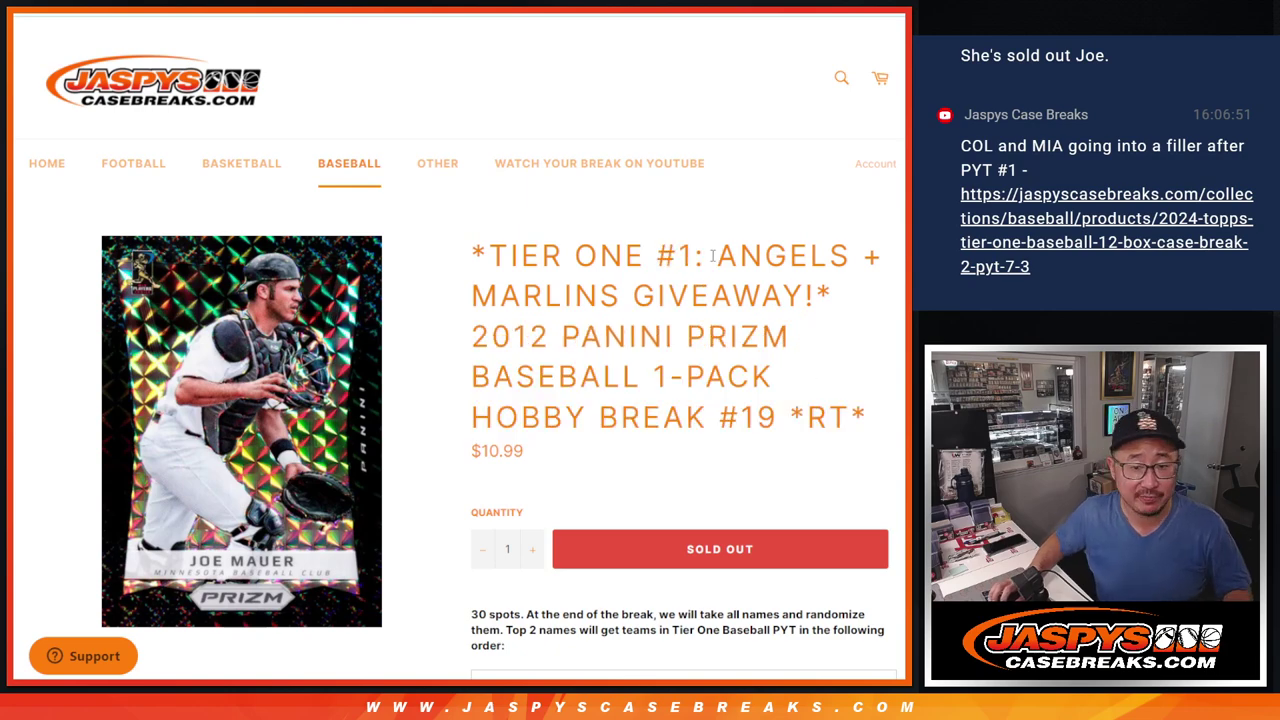
pyautogui.doubleClick(775, 255)
pyautogui.click(775, 257)
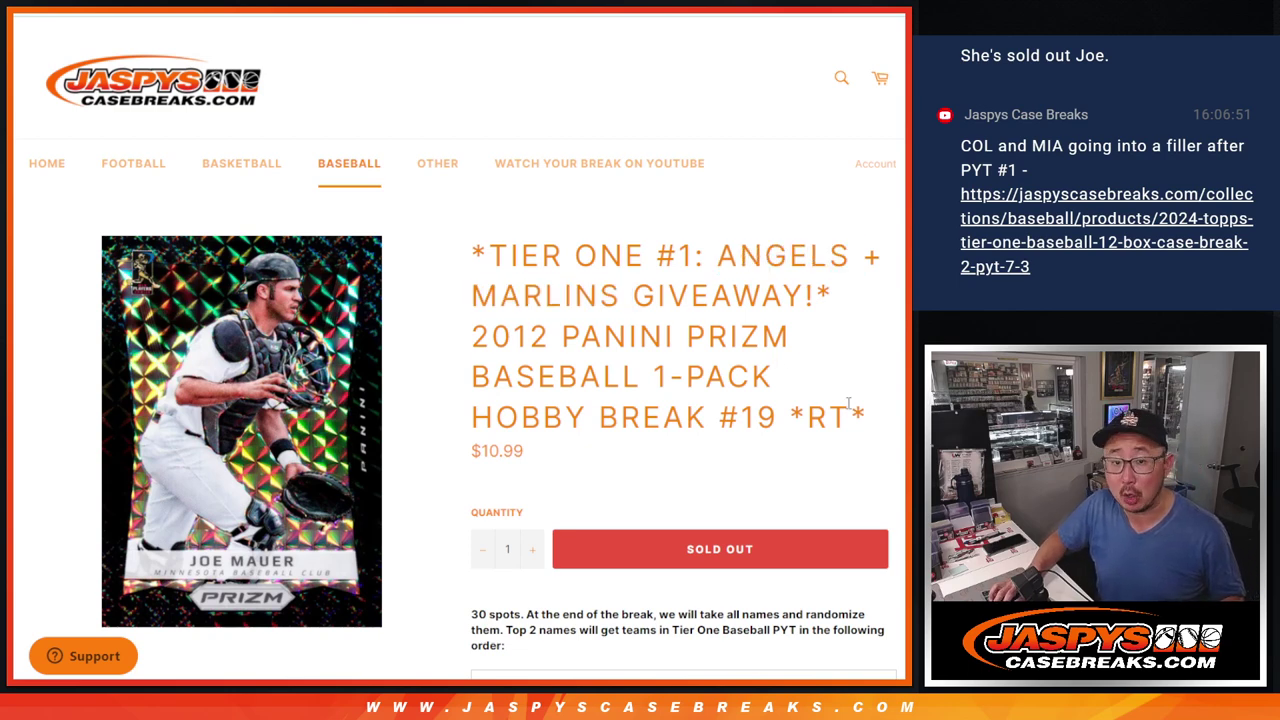
pyautogui.scroll(-2, 775, 416)
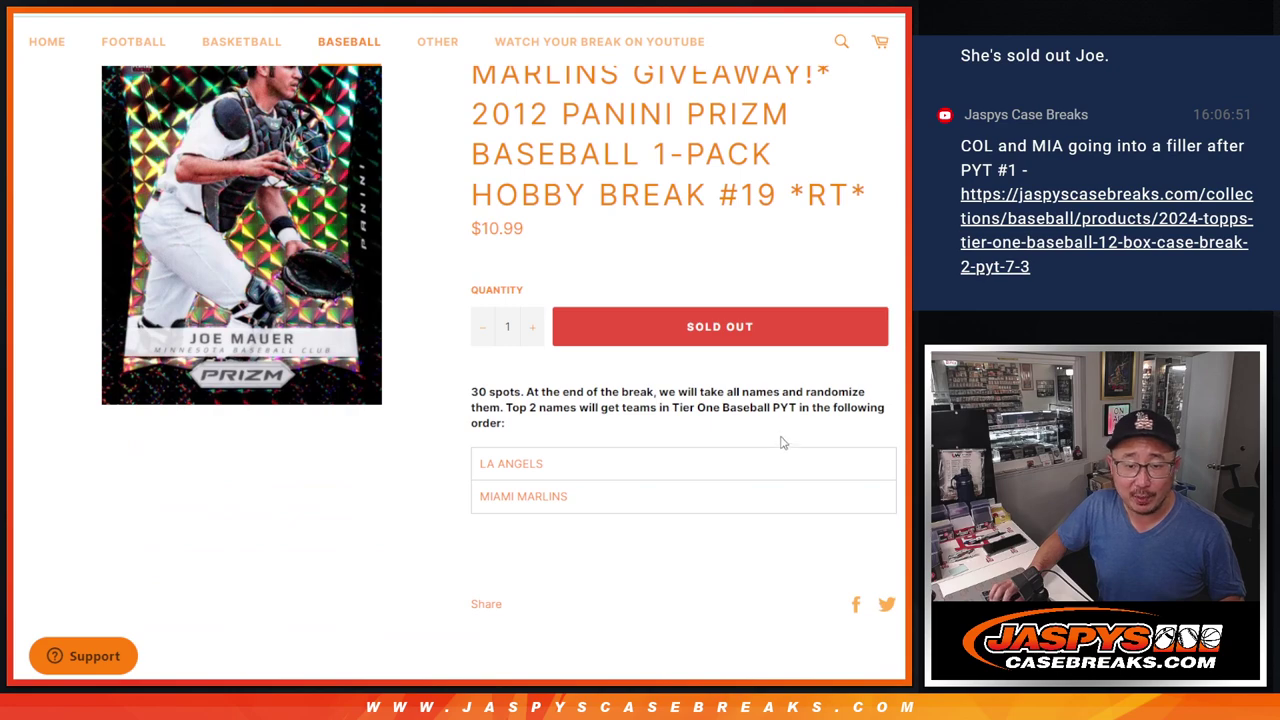
pyautogui.scroll(2, 701, 456)
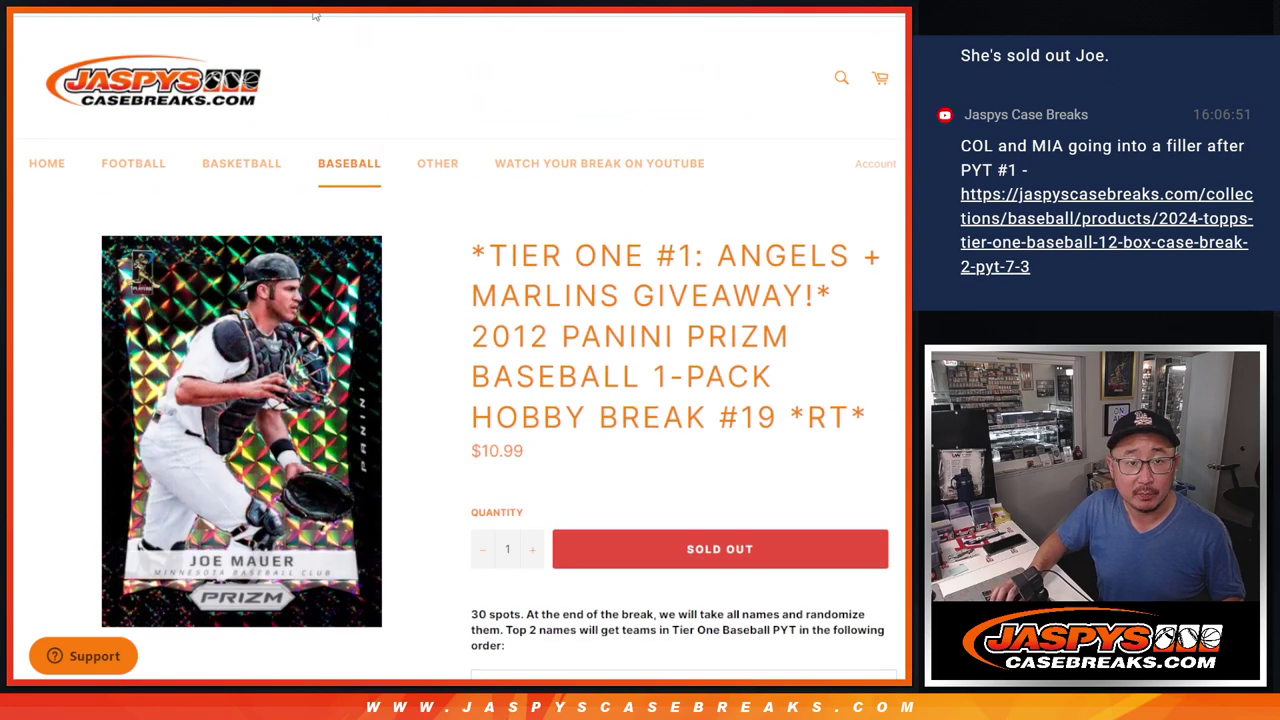
# Step: Switch to the RANDOM.ORG List Randomizer and review the full list of participant names
pyautogui.hotkey('ctrl', 'Tab')
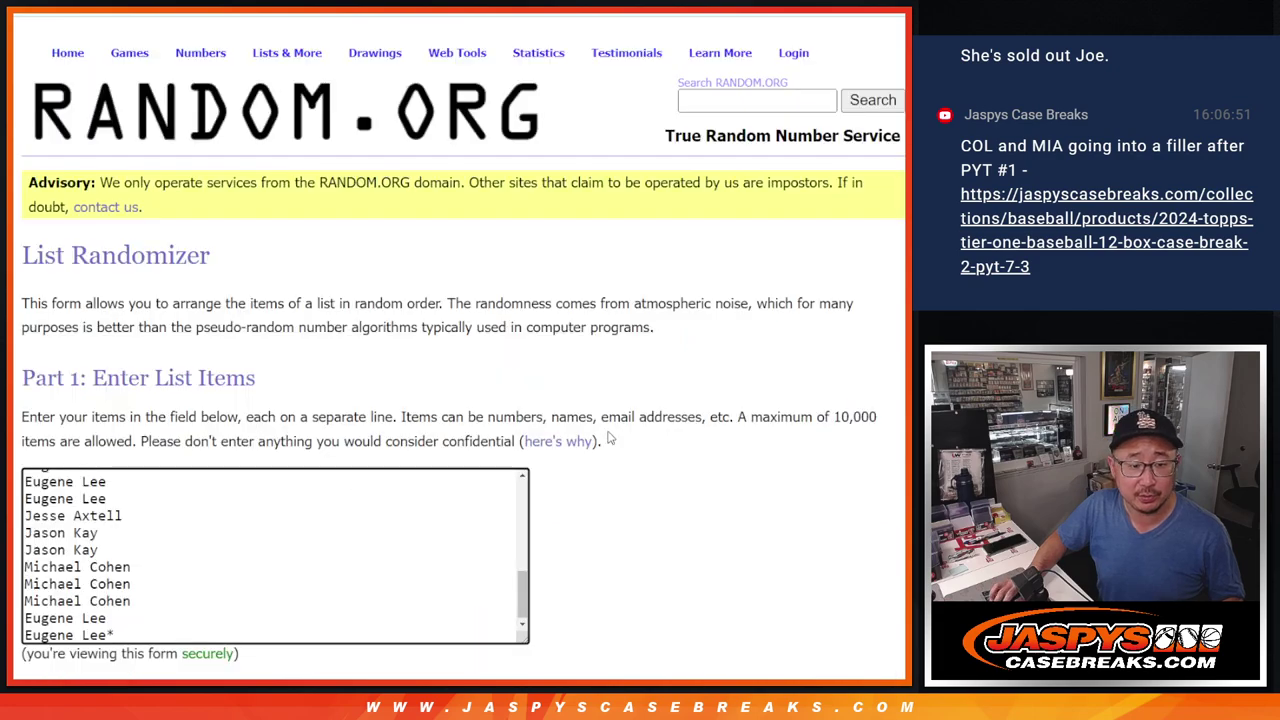
pyautogui.scroll(-2, 540, 447)
pyautogui.moveTo(520, 407); pyautogui.dragTo(527, 564)
pyautogui.scroll(2, 451, 494)
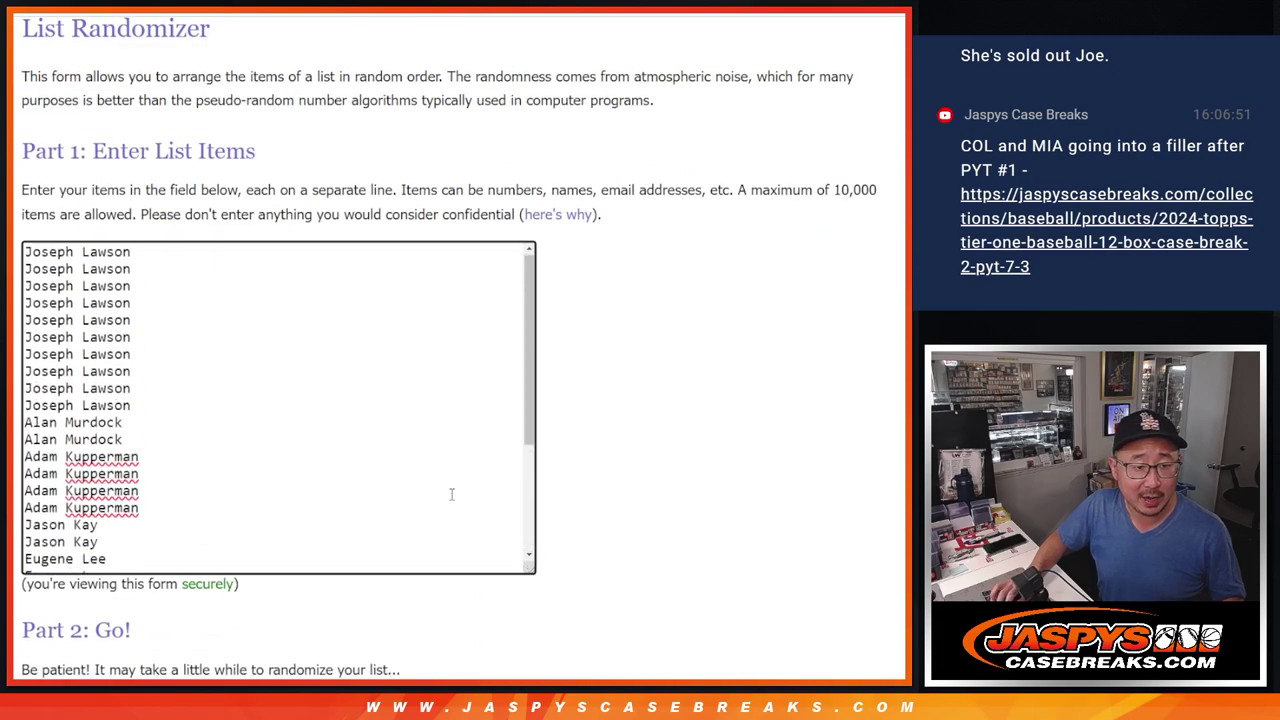
pyautogui.scroll(-2, 451, 494)
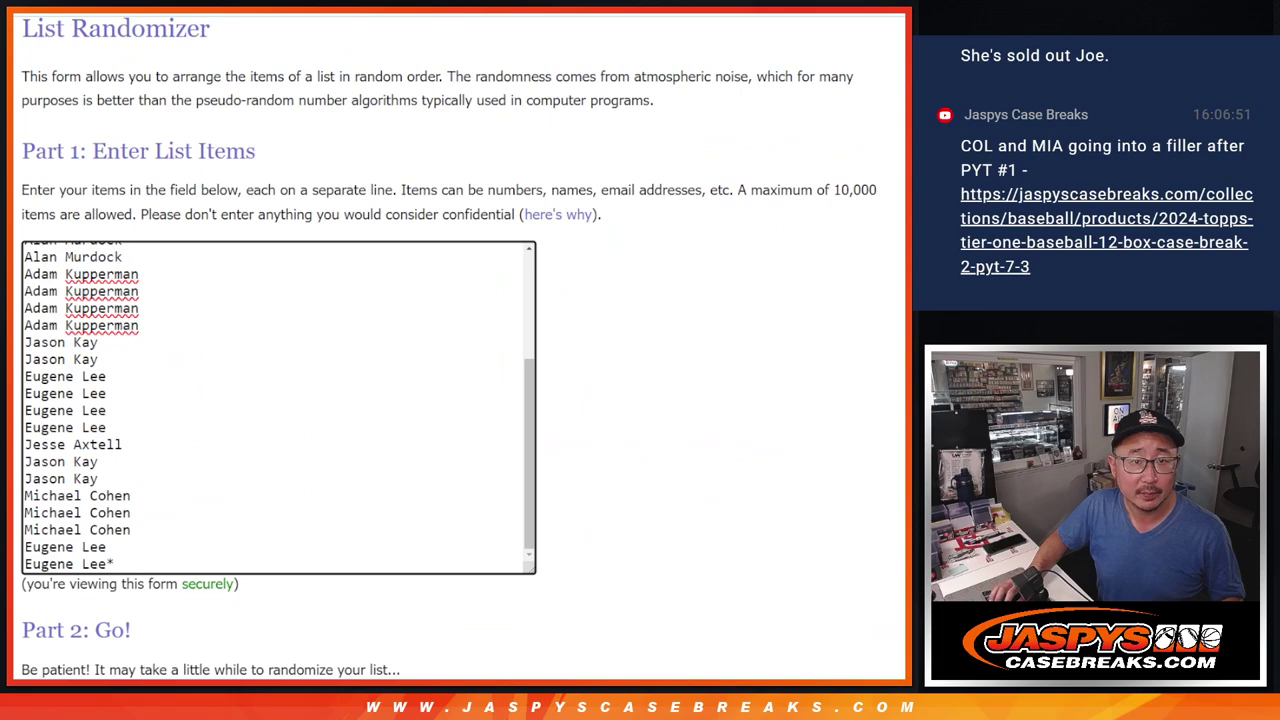
# Step: Roll two virtual dice in the RANDOM.ORG Dice Roller
pyautogui.hotkey('ctrl', 'Tab')
pyautogui.scroll(6, 343, 449)
pyautogui.hotkey('ctrl', 'Tab')
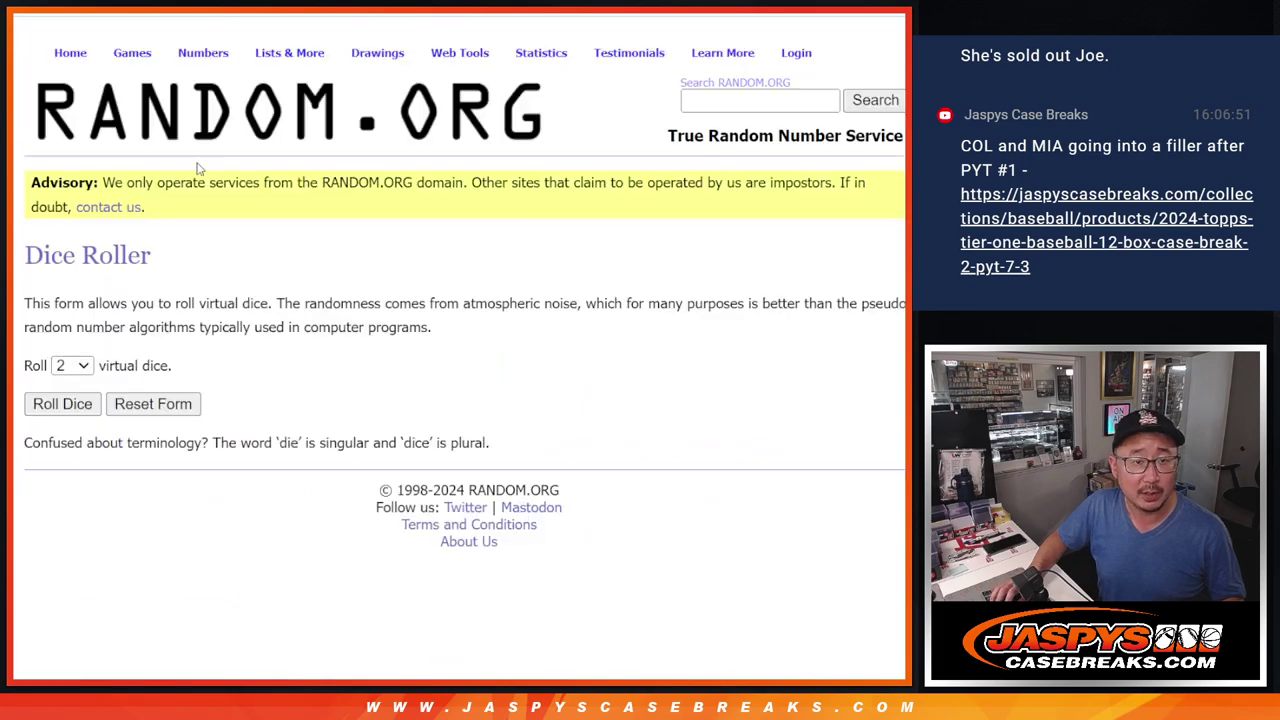
pyautogui.click(62, 404)
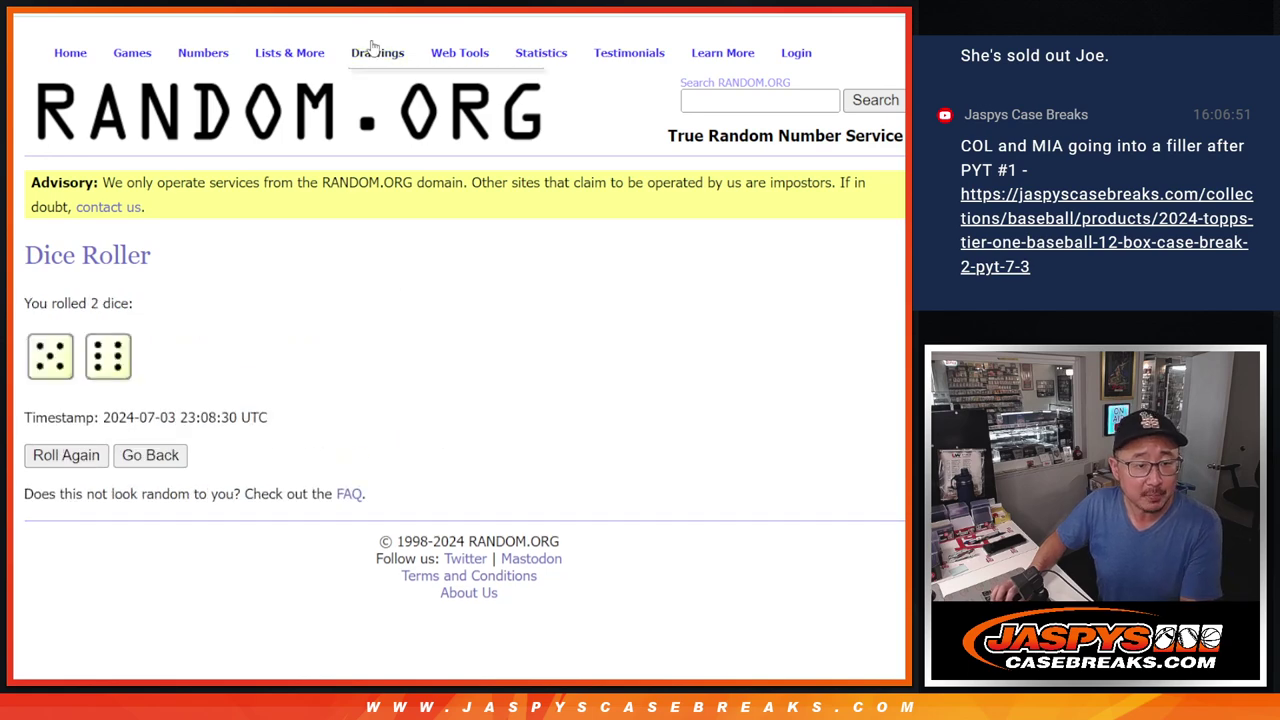
# Step: Randomize the list of participant names eleven times in the List Randomizer
pyautogui.hotkey('ctrl', 'Tab')
pyautogui.scroll(-1, 665, 307)
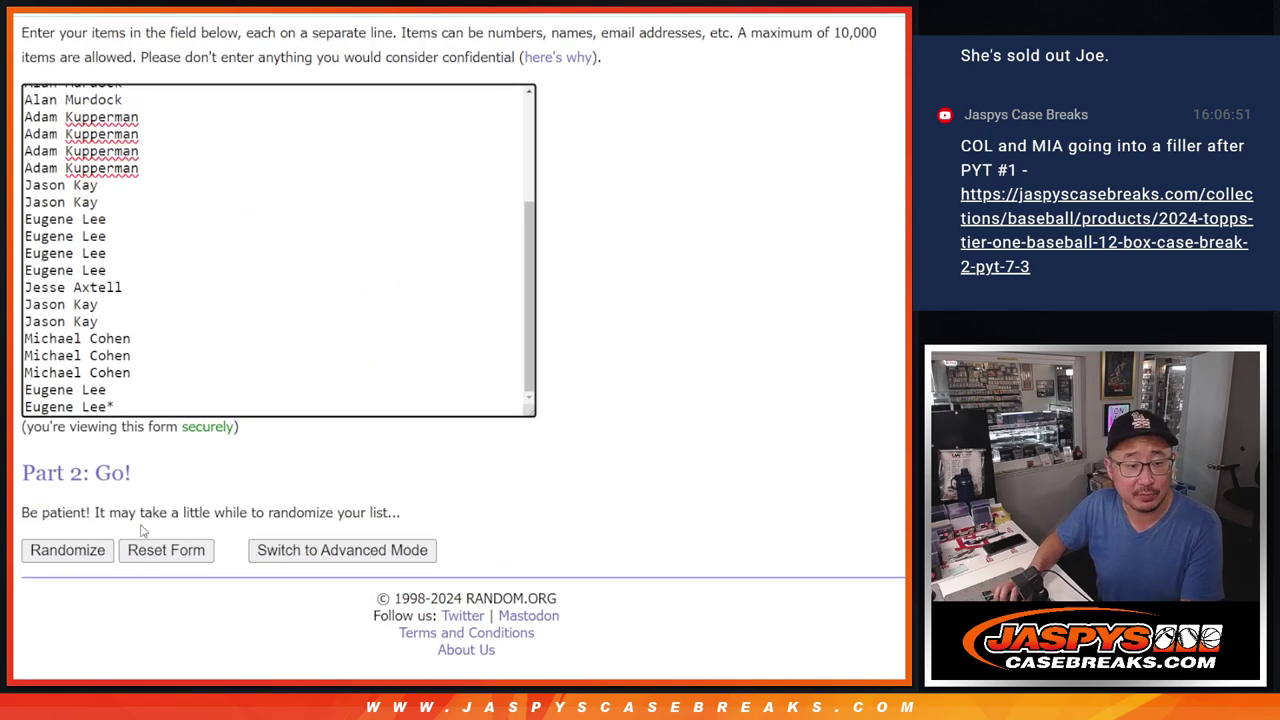
pyautogui.click(36, 553)
pyautogui.scroll(-5, 36, 560)
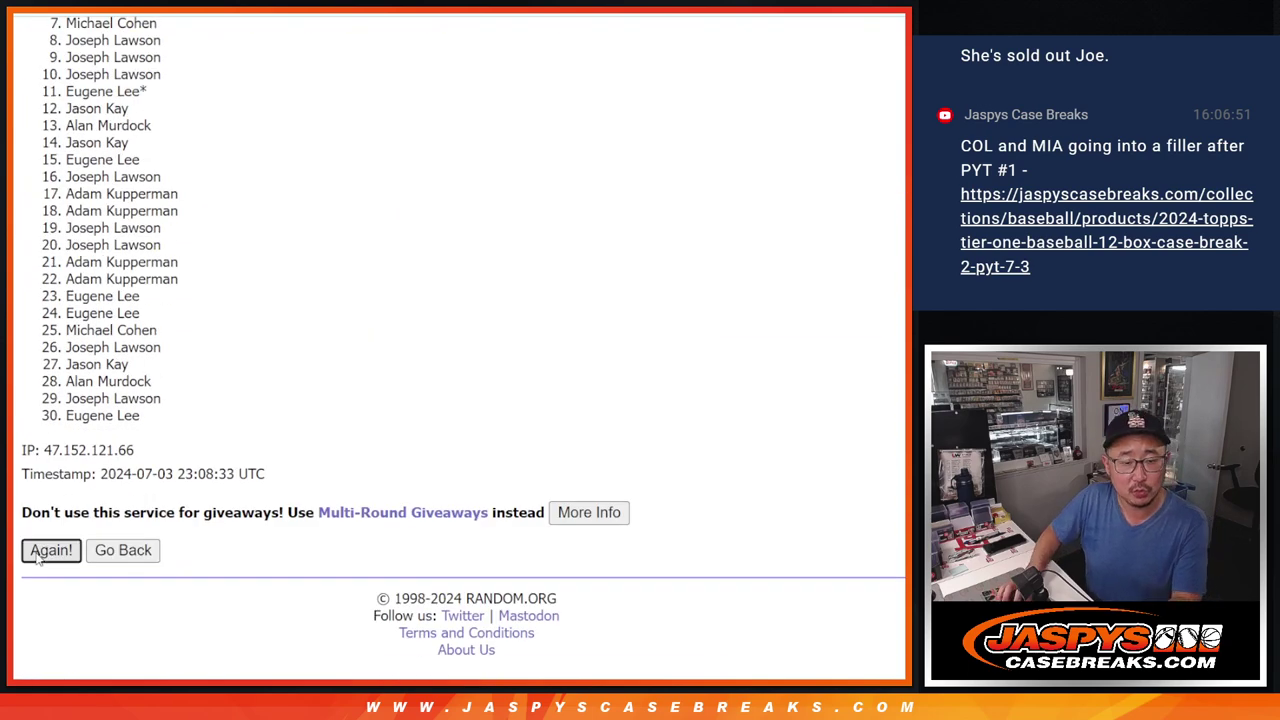
pyautogui.click(36, 560)
pyautogui.click(36, 560)
pyautogui.click(36, 560)
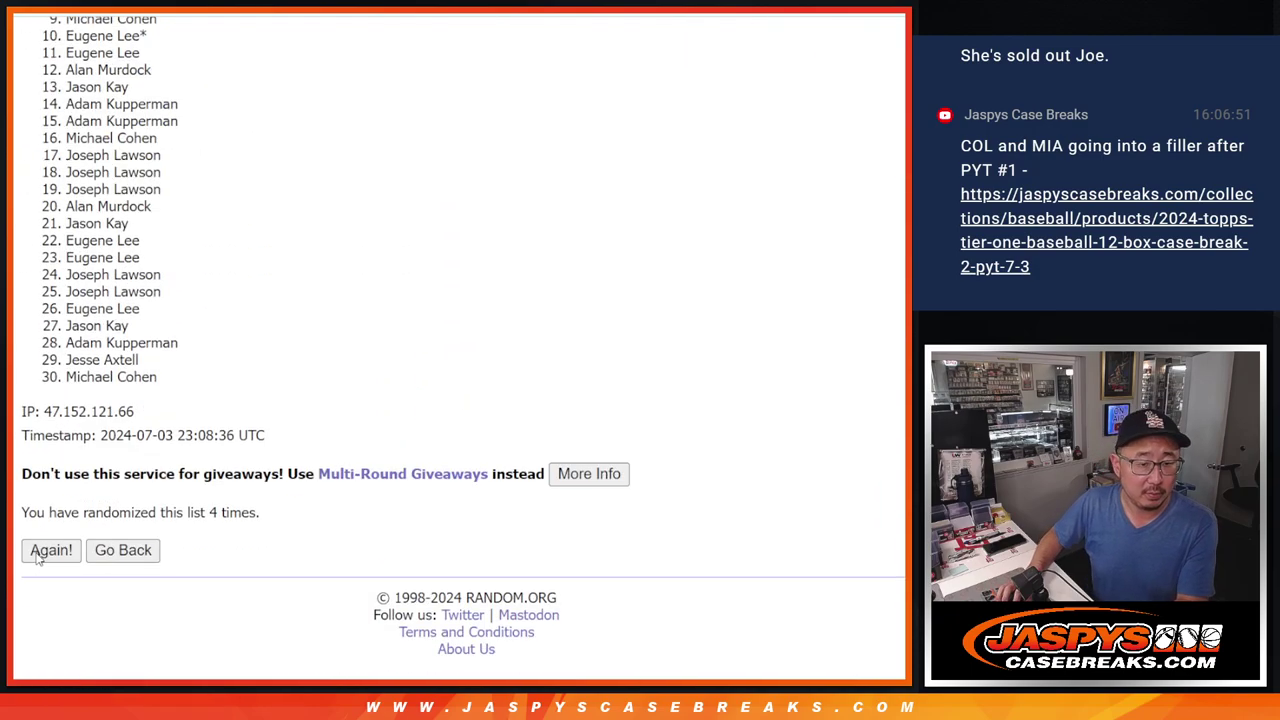
pyautogui.click(51, 551)
pyautogui.click(51, 551)
pyautogui.click(51, 551)
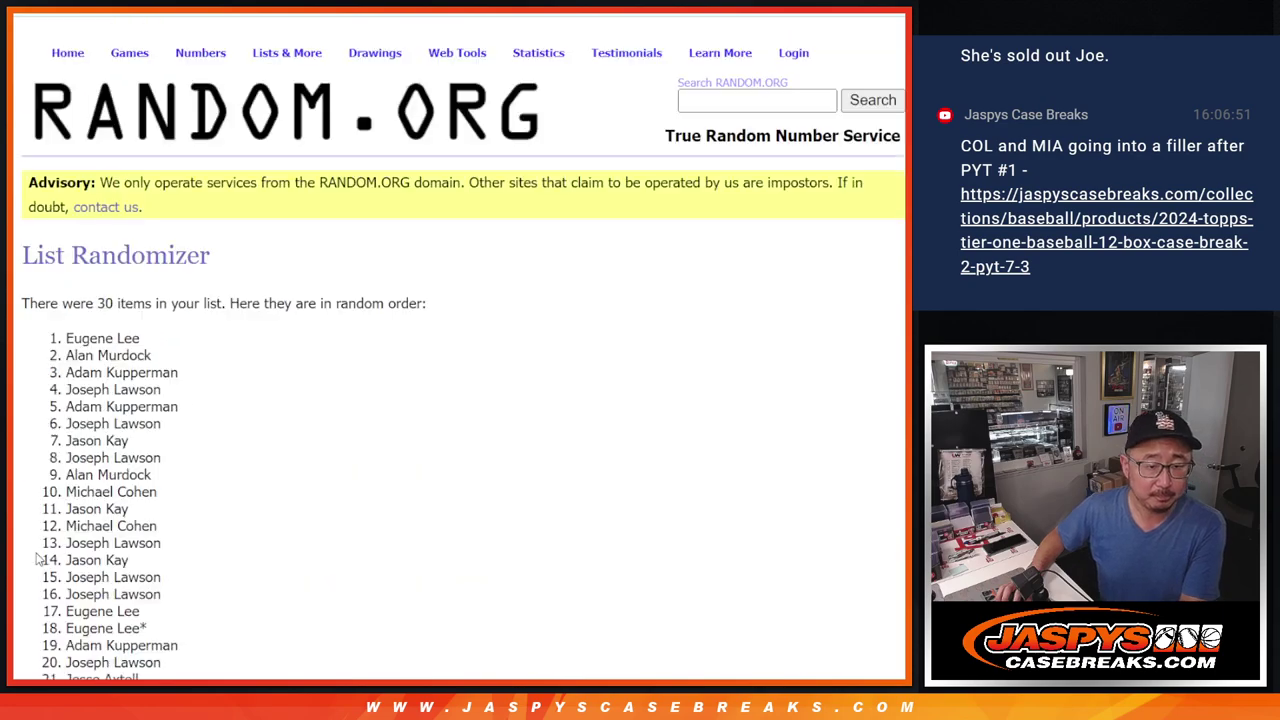
pyautogui.click(36, 558)
pyautogui.click(36, 558)
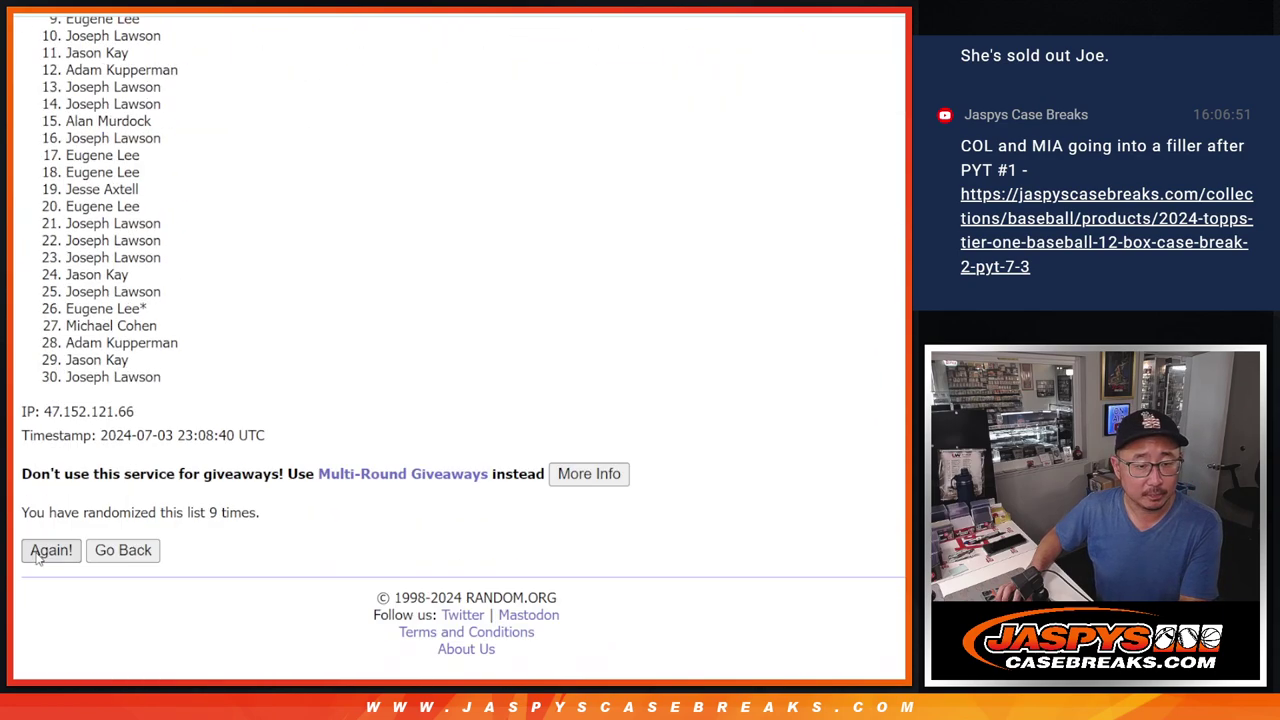
pyautogui.click(36, 560)
pyautogui.click(46, 613)
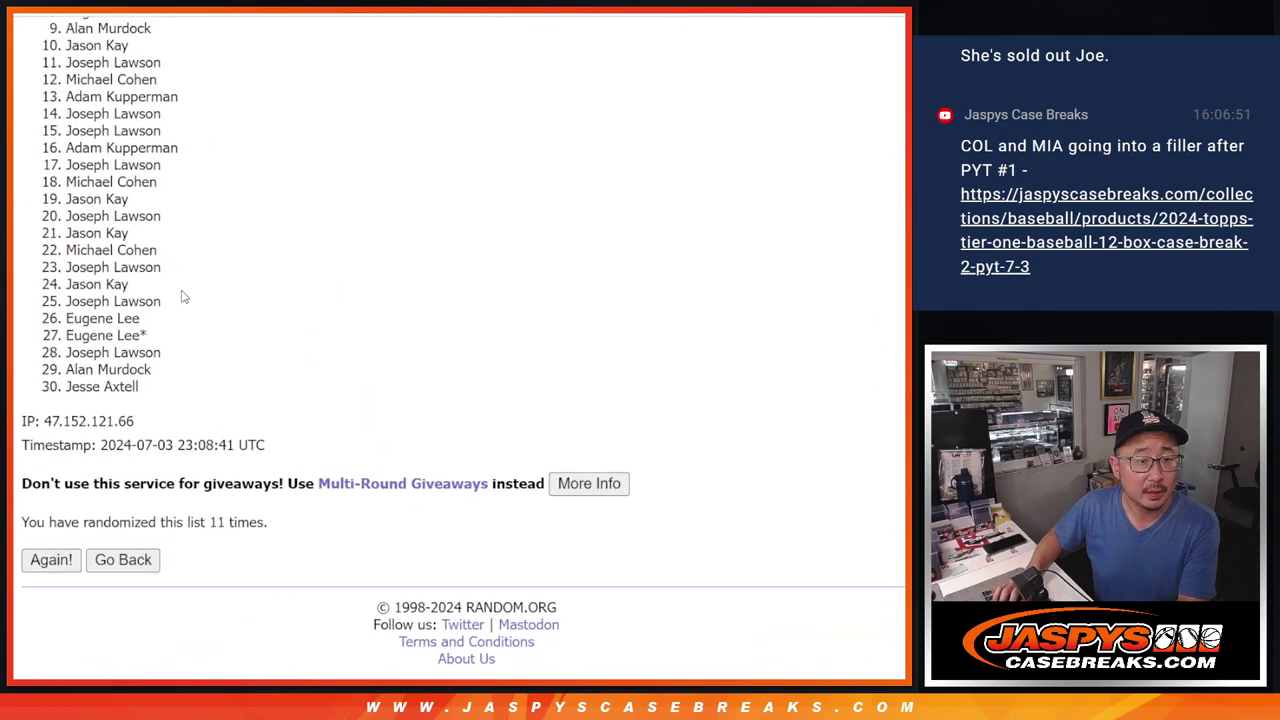
# Step: Copy all 30 randomized participant names into column A of the break #19 spreadsheet, starting at A1
pyautogui.scroll(3, 183, 297)
pyautogui.moveTo(64, 172); pyautogui.dragTo(183, 386)
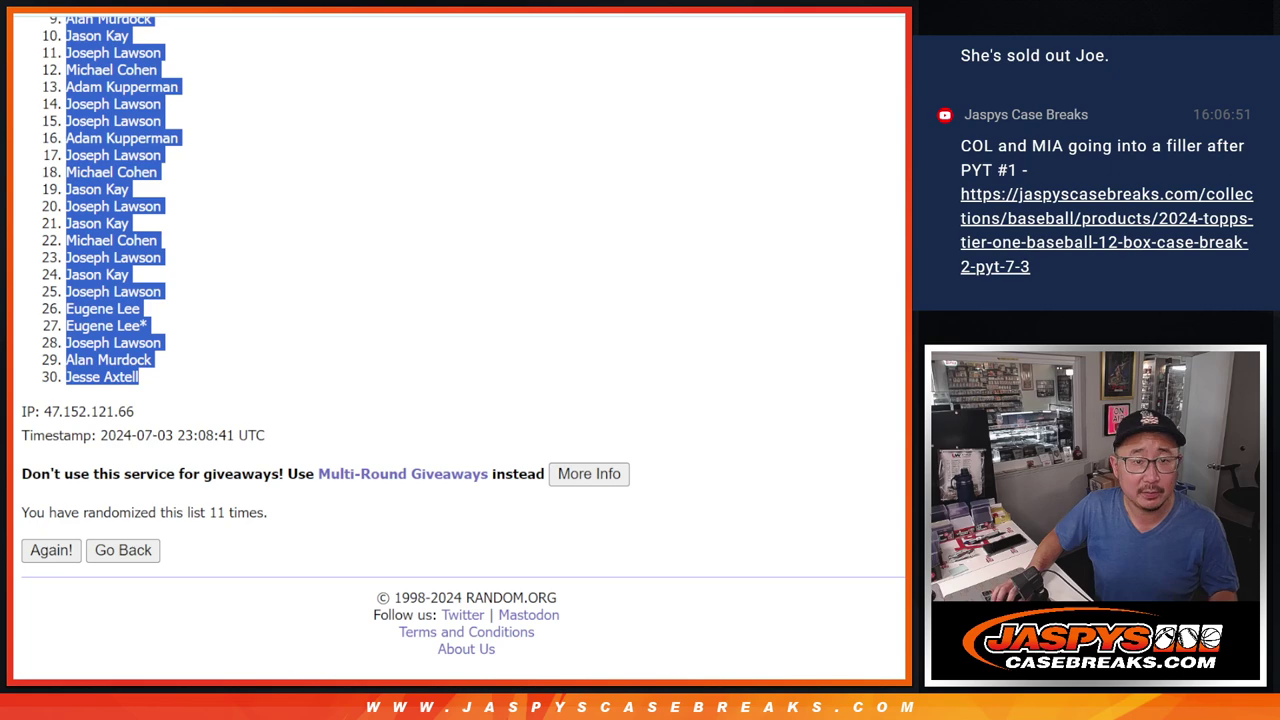
pyautogui.hotkey('ctrl', 'Tab')
pyautogui.hotkey('ctrl', 'v')
# Step: Randomize the list of 30 baseball teams eleven times in the List Randomizer, rechecking the dice roll along the way
pyautogui.hotkey('ctrl', 'Tab')
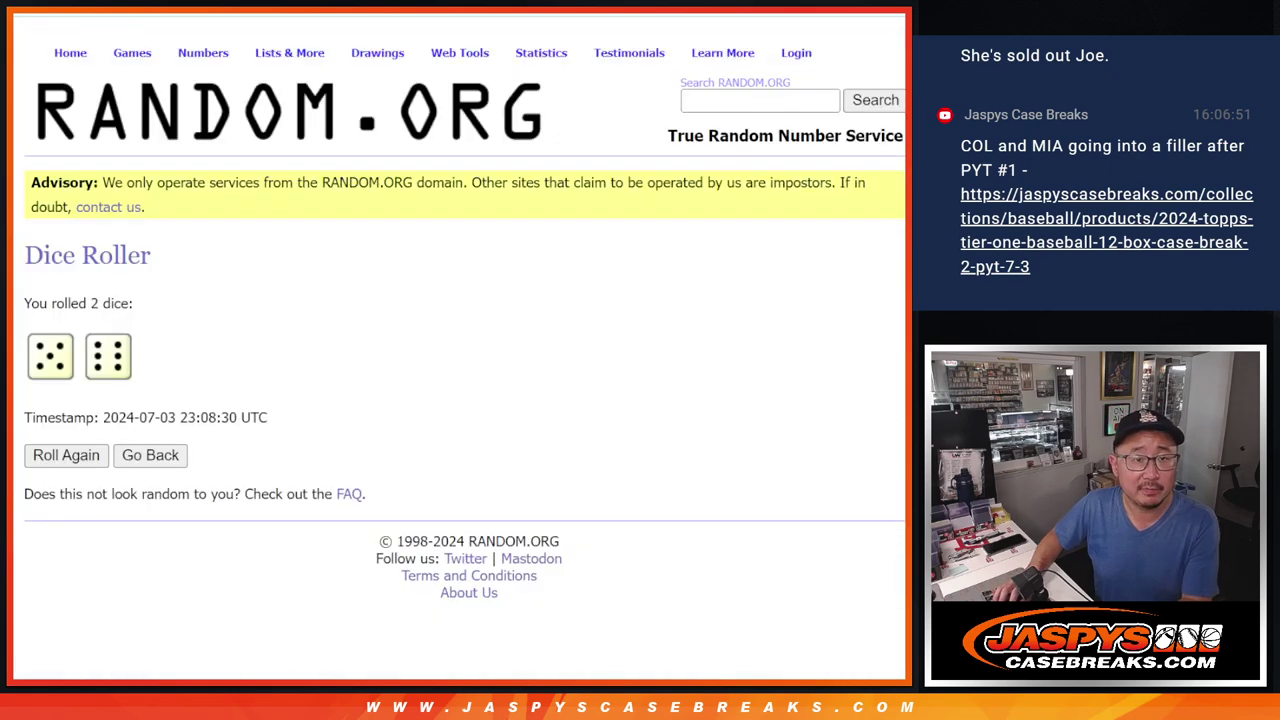
pyautogui.hotkey('ctrl', 'Tab')
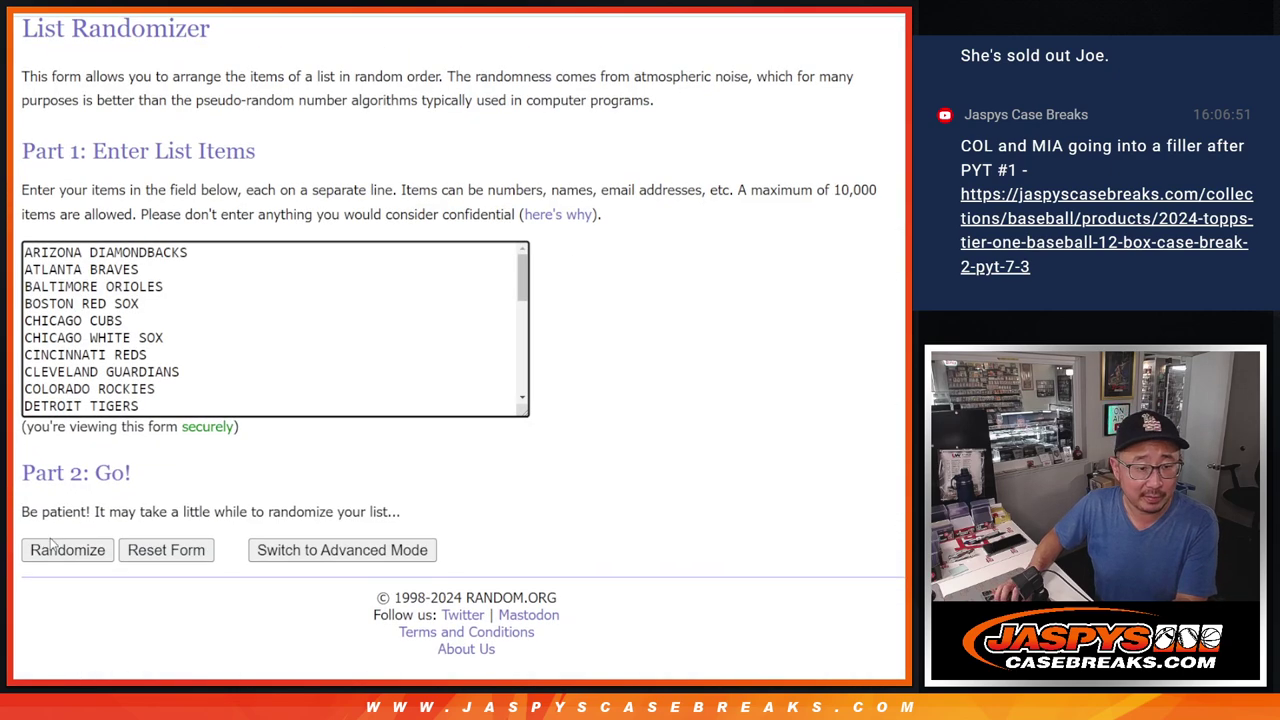
pyautogui.click(52, 547)
pyautogui.click(50, 550)
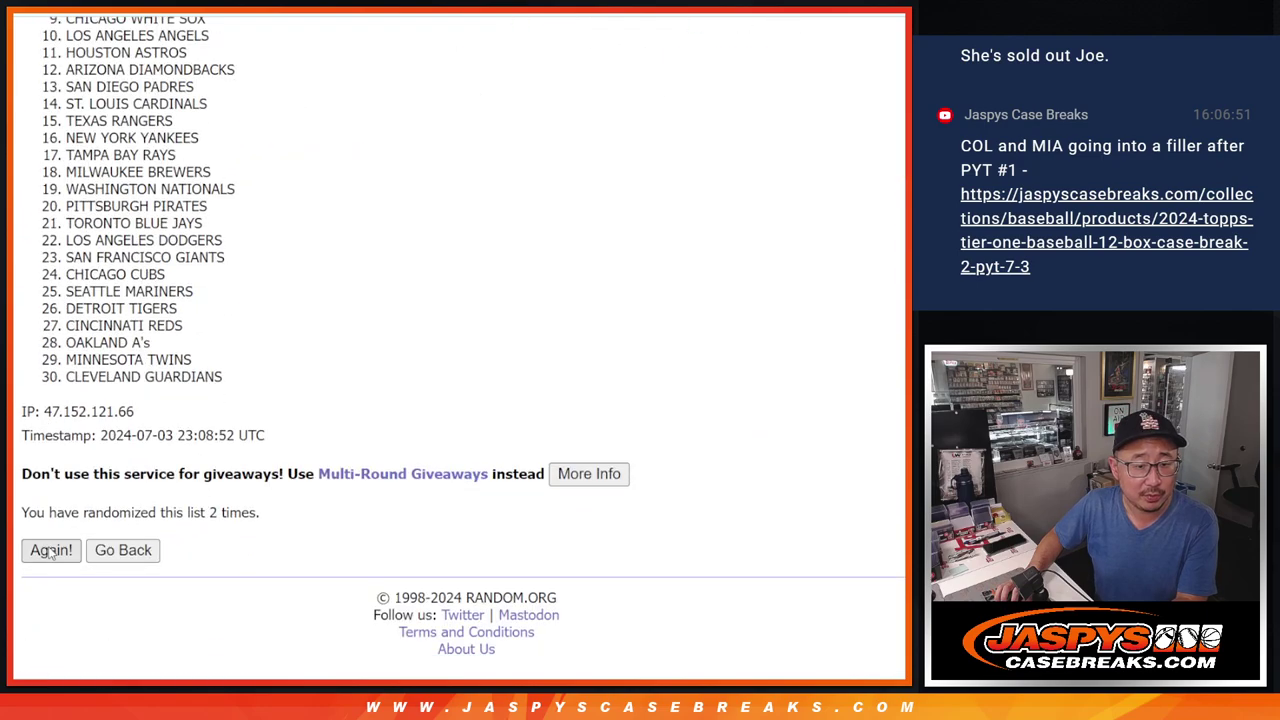
pyautogui.click(50, 550)
pyautogui.click(50, 550)
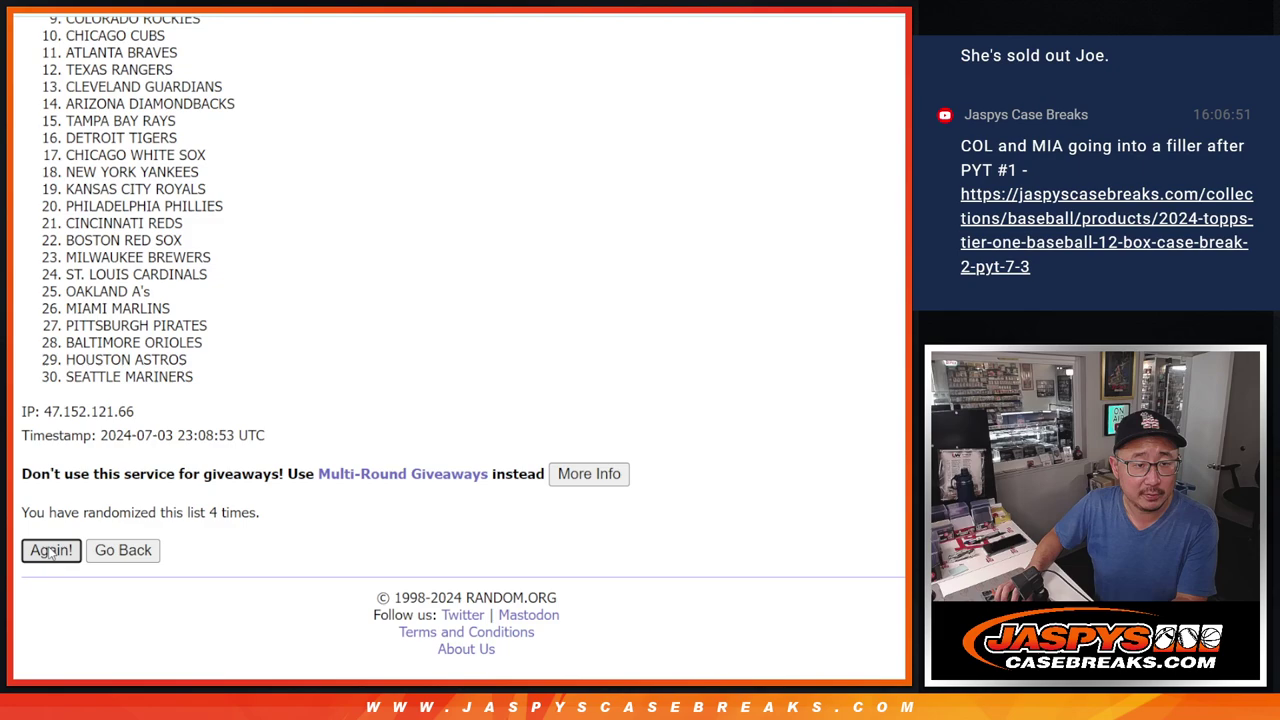
pyautogui.click(50, 550)
pyautogui.click(50, 550)
pyautogui.hotkey('ctrl', 'Tab')
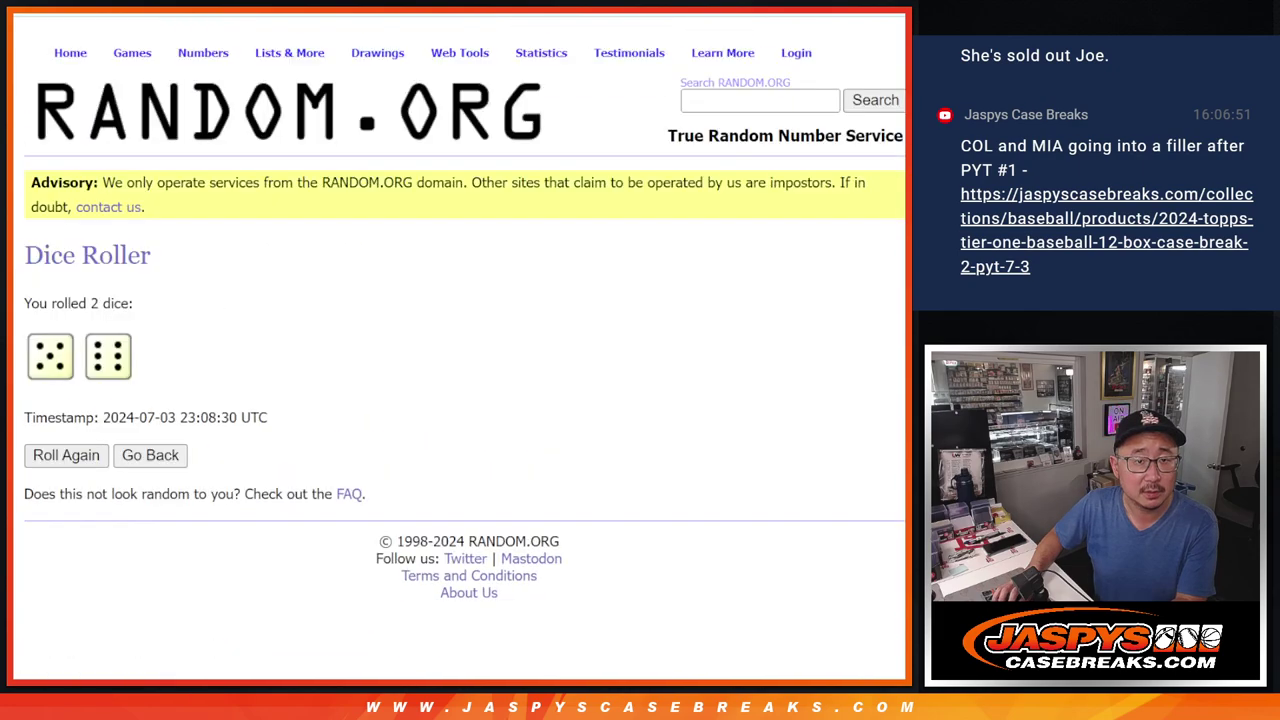
pyautogui.hotkey('ctrl', 'shift', 'Tab')
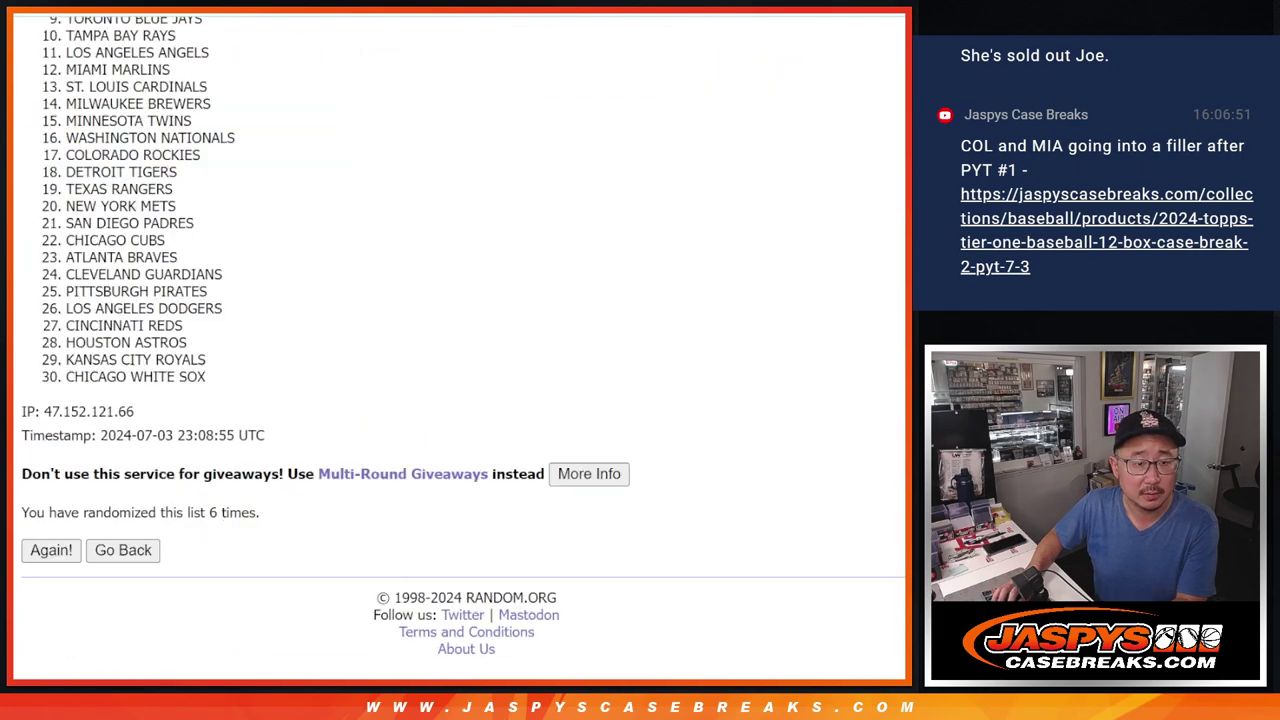
pyautogui.click(50, 550)
pyautogui.click(50, 550)
pyautogui.click(50, 550)
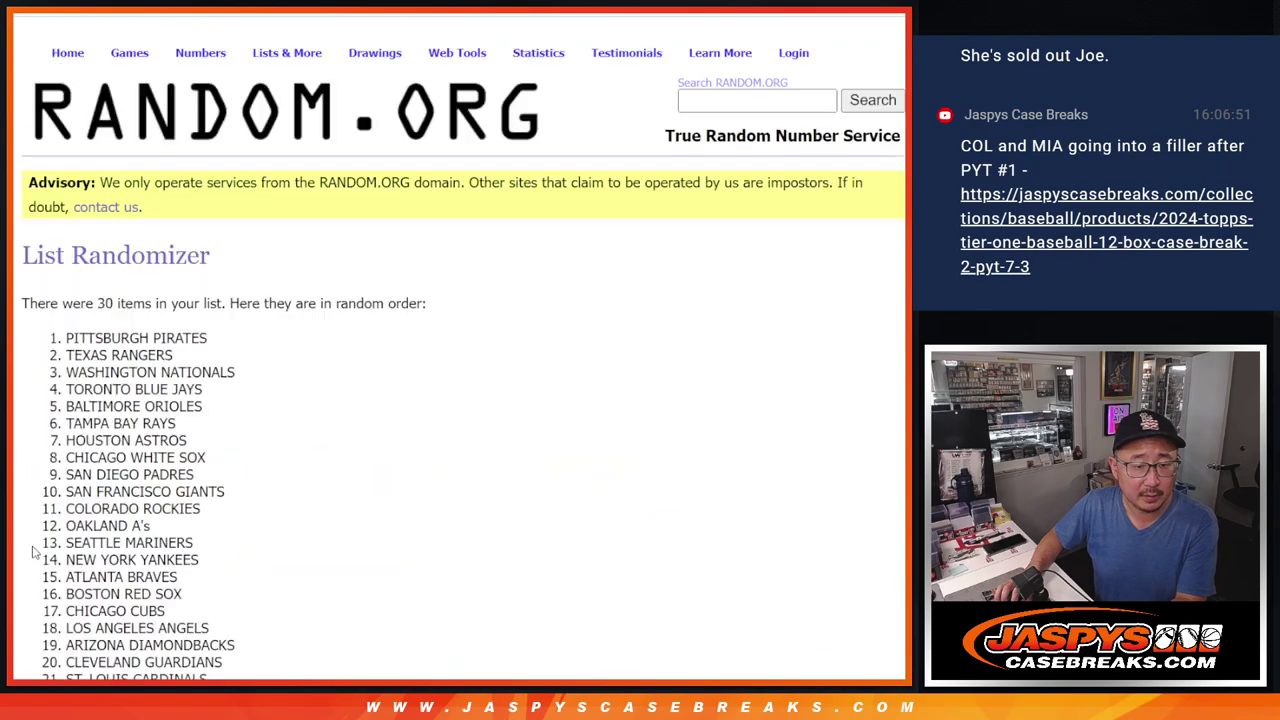
pyautogui.click(33, 551)
pyautogui.click(33, 551)
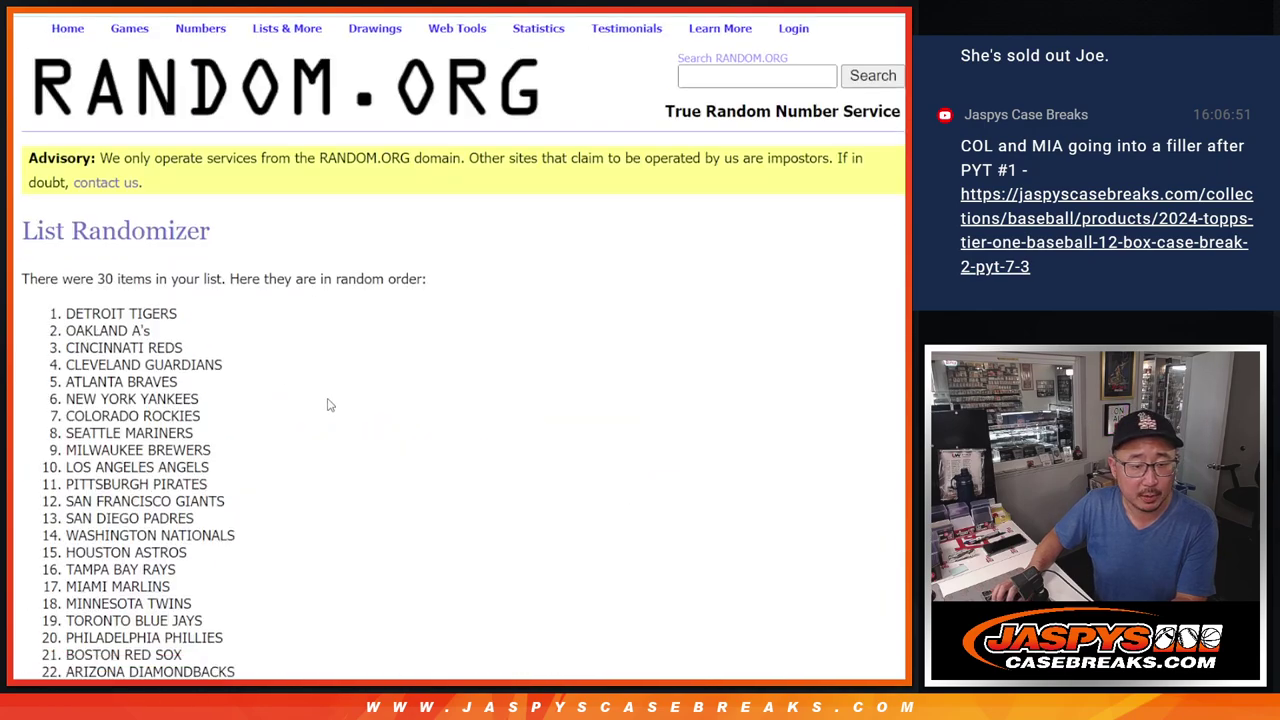
# Step: Copy the 30 randomized team names into column B of the break #19 spreadsheet, starting at B1
pyautogui.scroll(-5, 409, 423)
pyautogui.scroll(1, 409, 424)
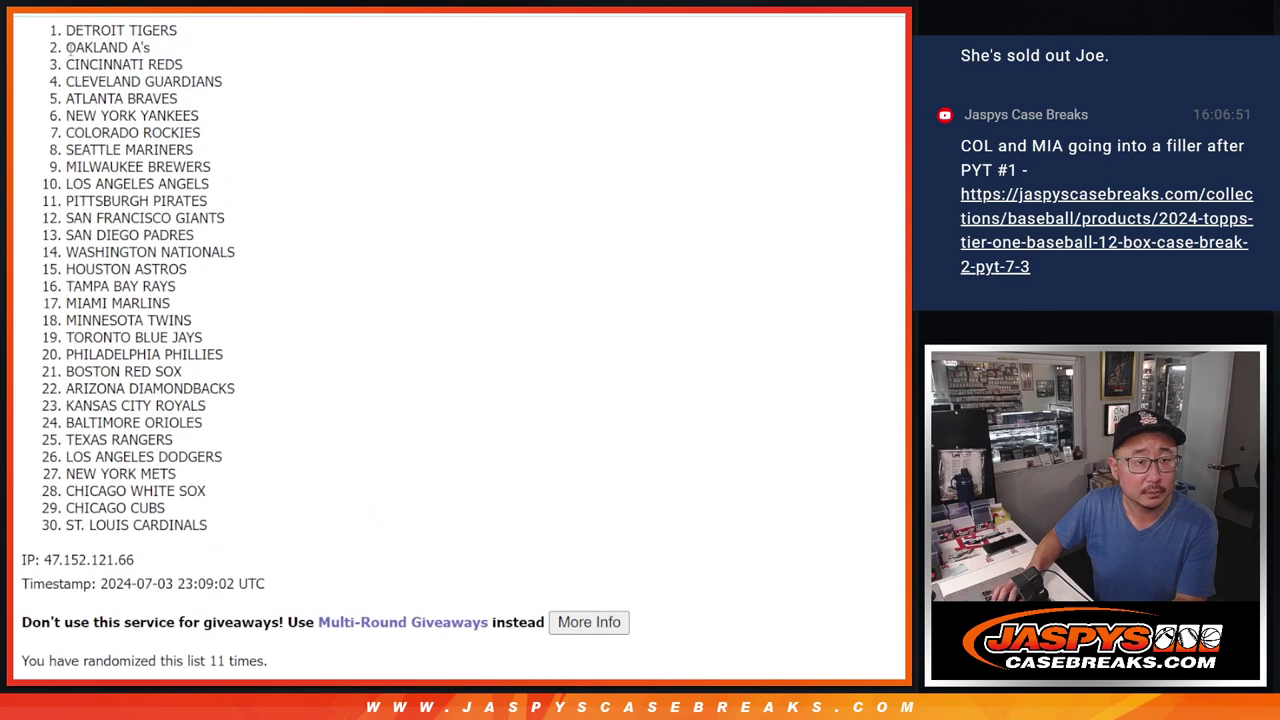
pyautogui.moveTo(68, 32); pyautogui.dragTo(182, 540)
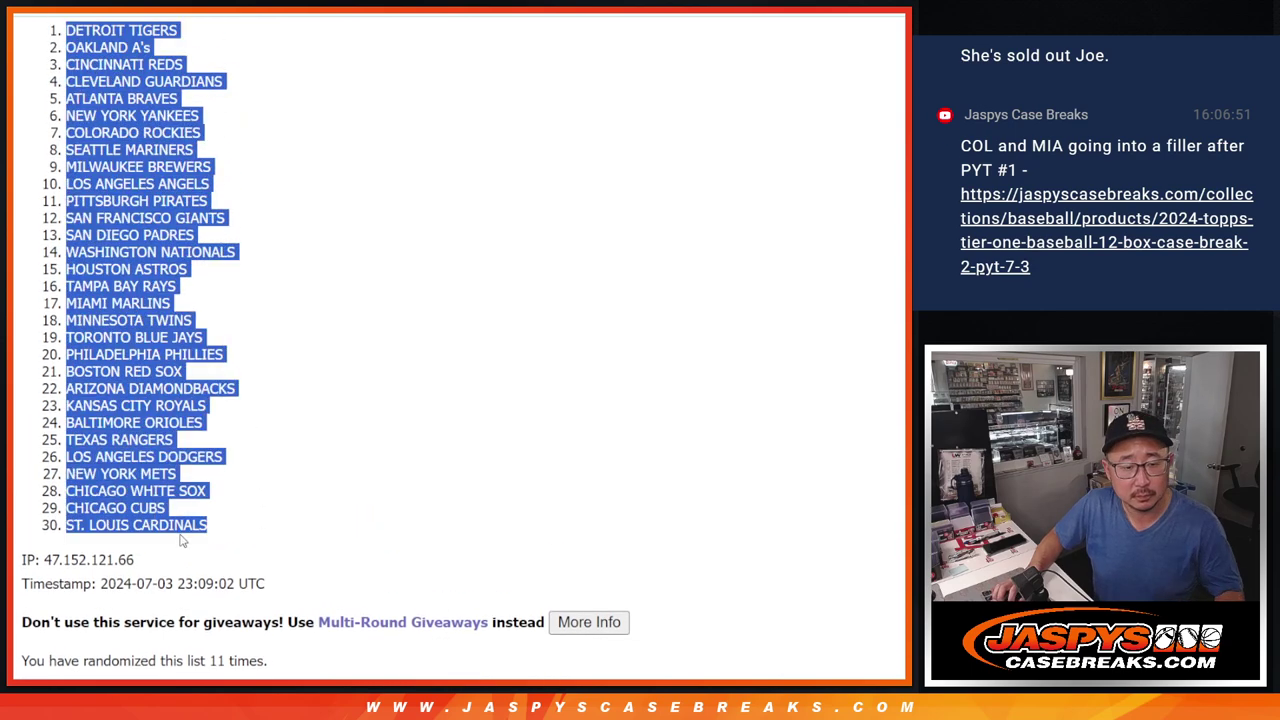
pyautogui.hotkey('ctrl', 'c')
pyautogui.hotkey('alt', 'Tab')
pyautogui.click(177, 150)
pyautogui.hotkey('ctrl', 'v')
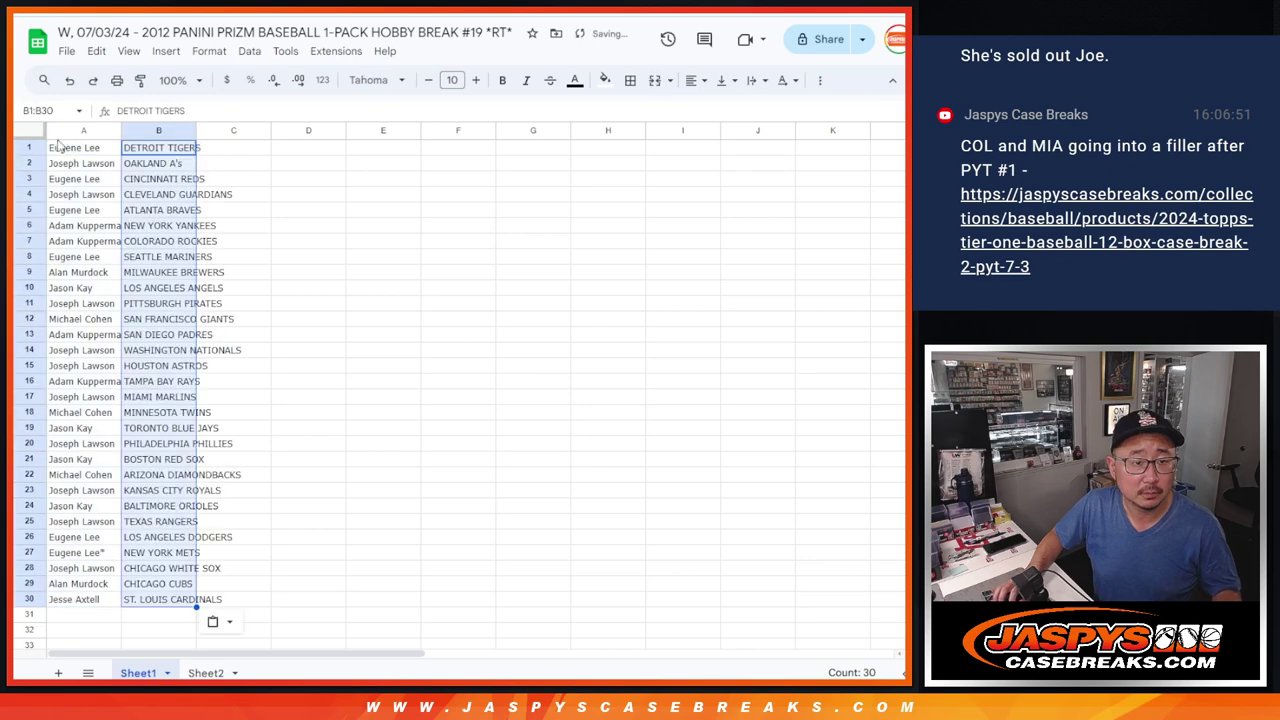
# Step: Set the whole sheet to the "Comm…" font at size 12
pyautogui.hotkey('ctrl', 'a')
pyautogui.click(379, 86)
pyautogui.click(413, 228)
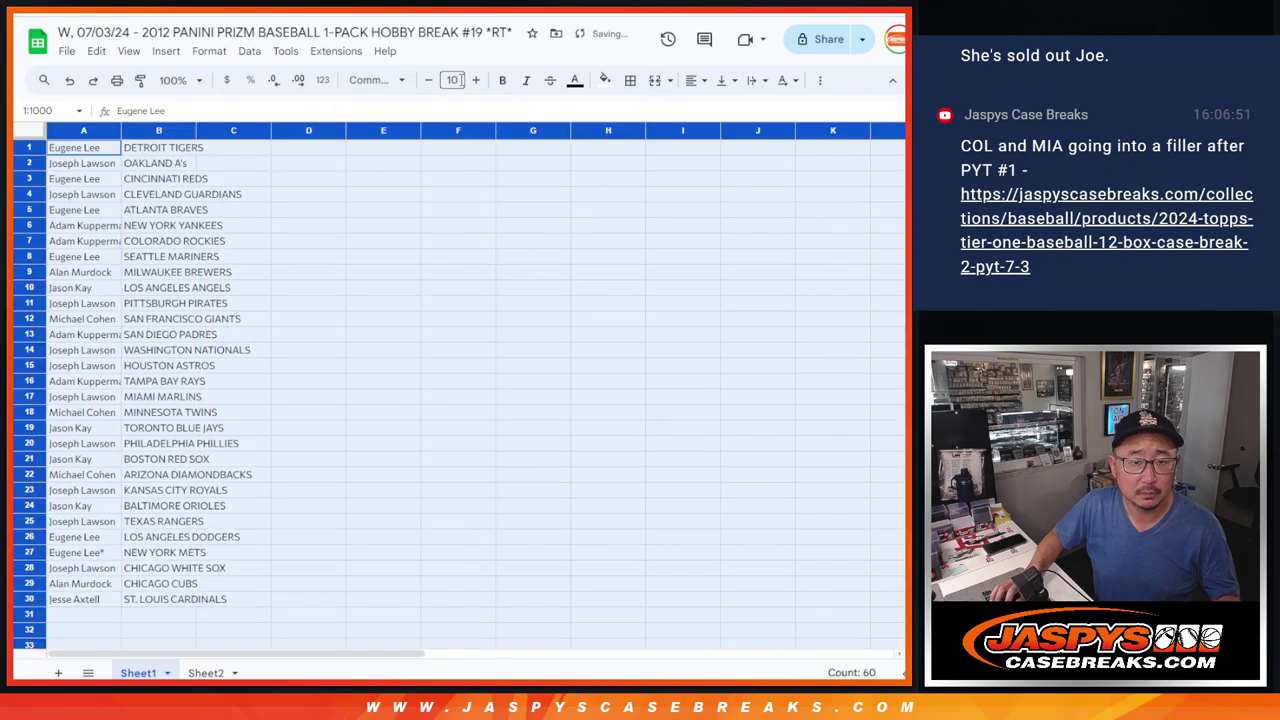
pyautogui.click(452, 80)
# Step: Set the sheet's zoom to 150% and auto-fit the widths of columns A and B to their contents
pyautogui.click(199, 82)
pyautogui.click(176, 230)
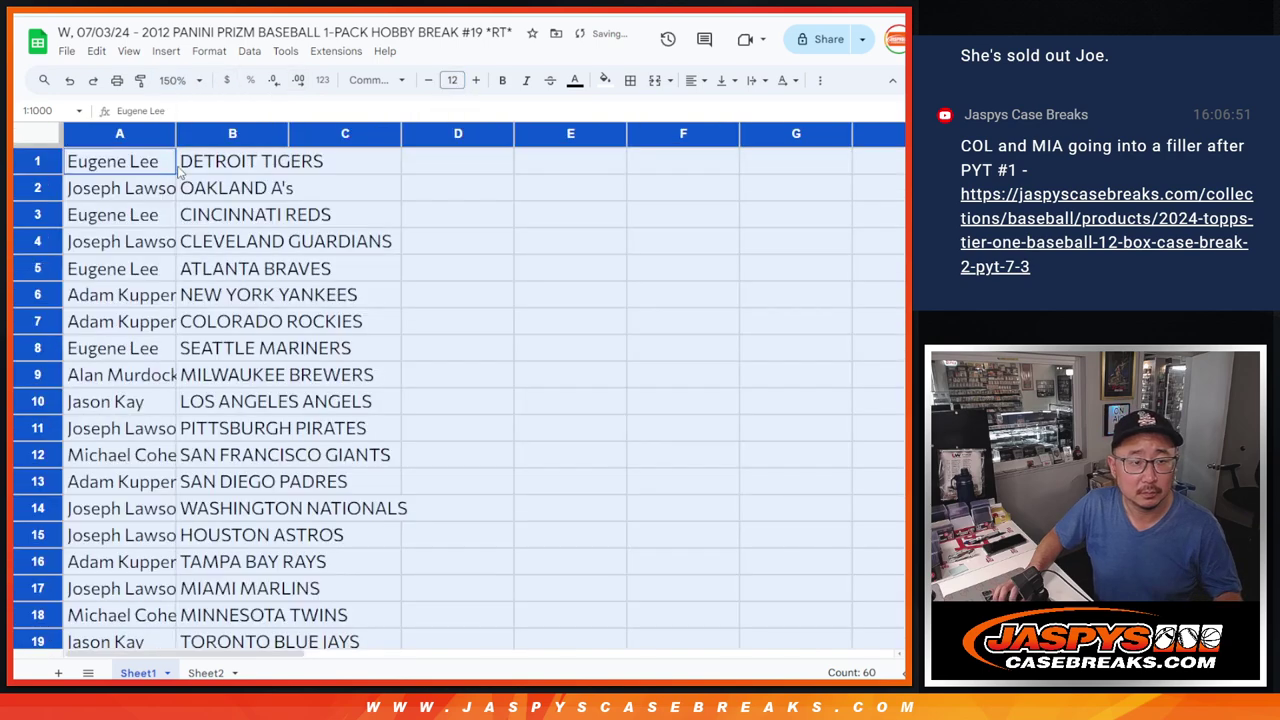
pyautogui.doubleClick(177, 134)
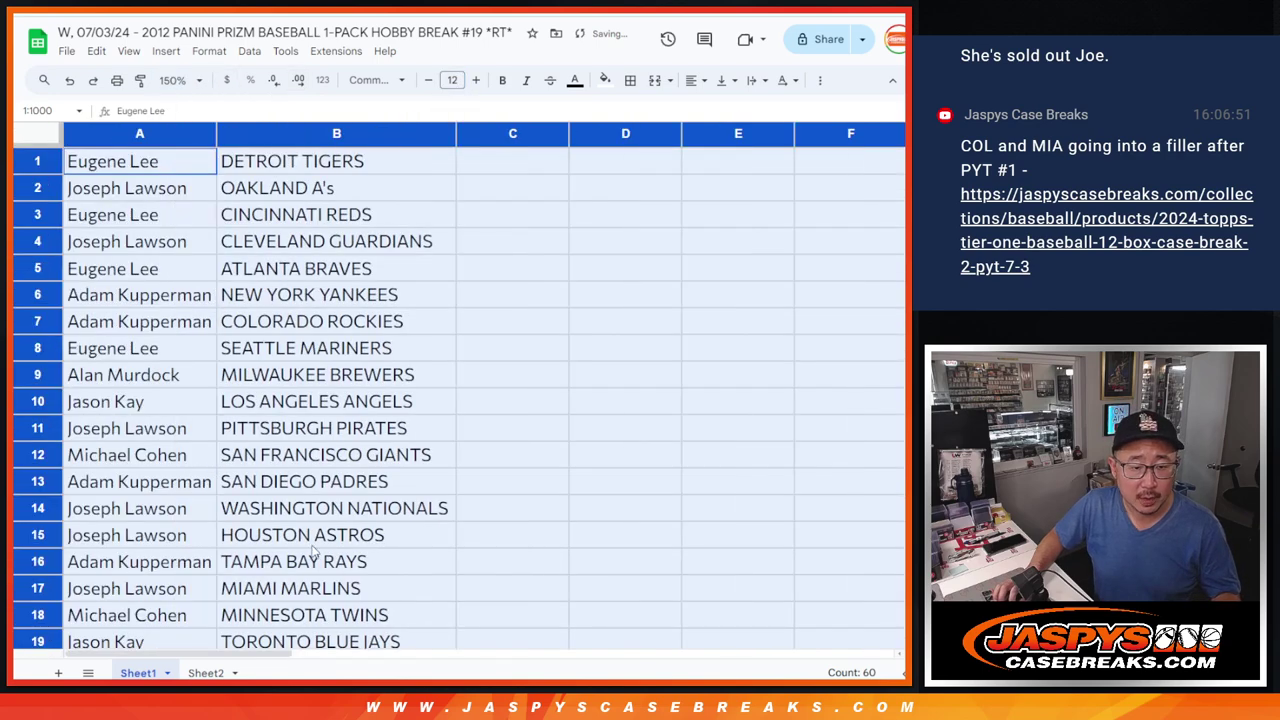
# Step: Highlight A1:B15 and A16:B30 in turn to review the name and team pairings
pyautogui.keyDown('shift'); pyautogui.click(353, 537); pyautogui.keyUp('shift')
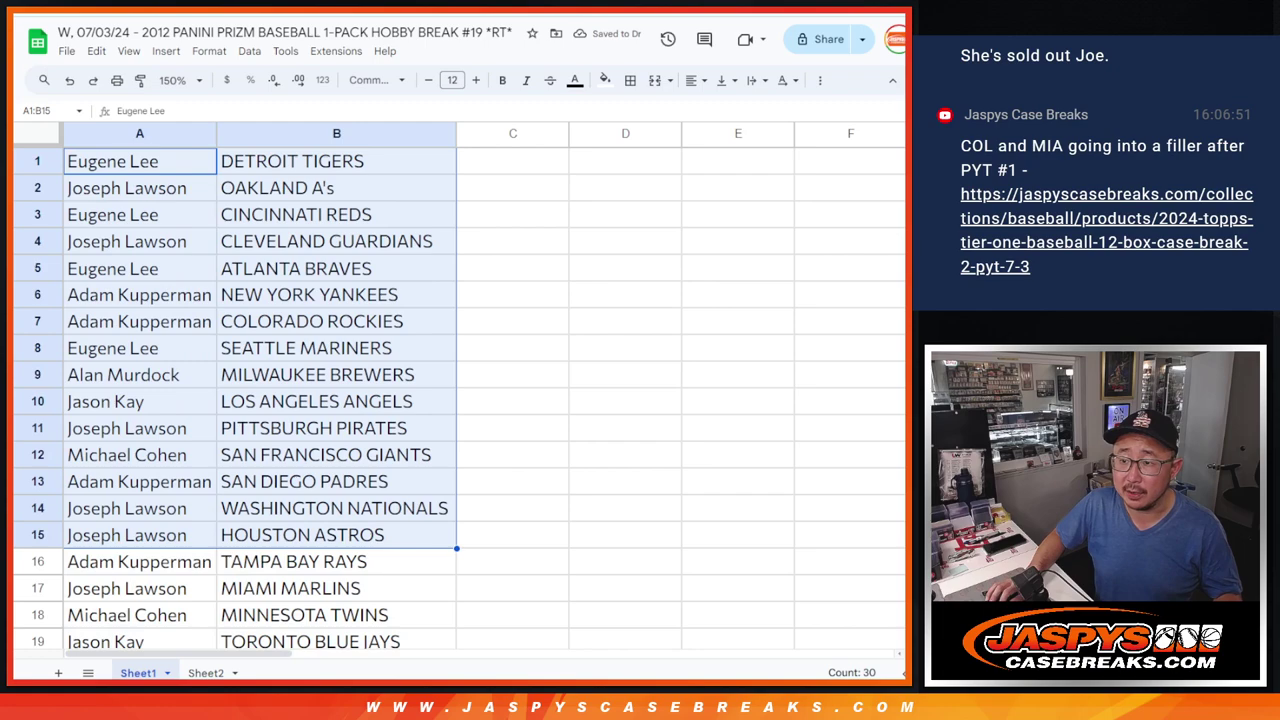
pyautogui.scroll(-5, 459, 399)
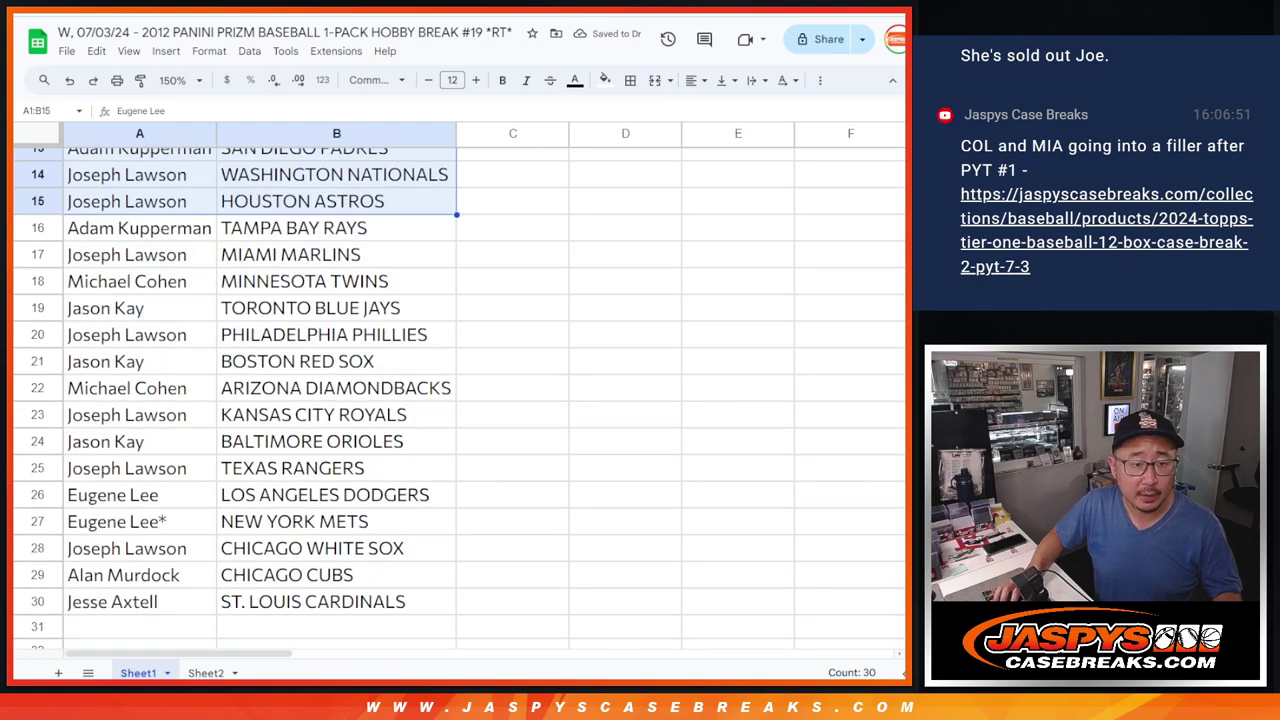
pyautogui.click(139, 228)
pyautogui.keyDown('shift'); pyautogui.click(262, 612); pyautogui.keyUp('shift')
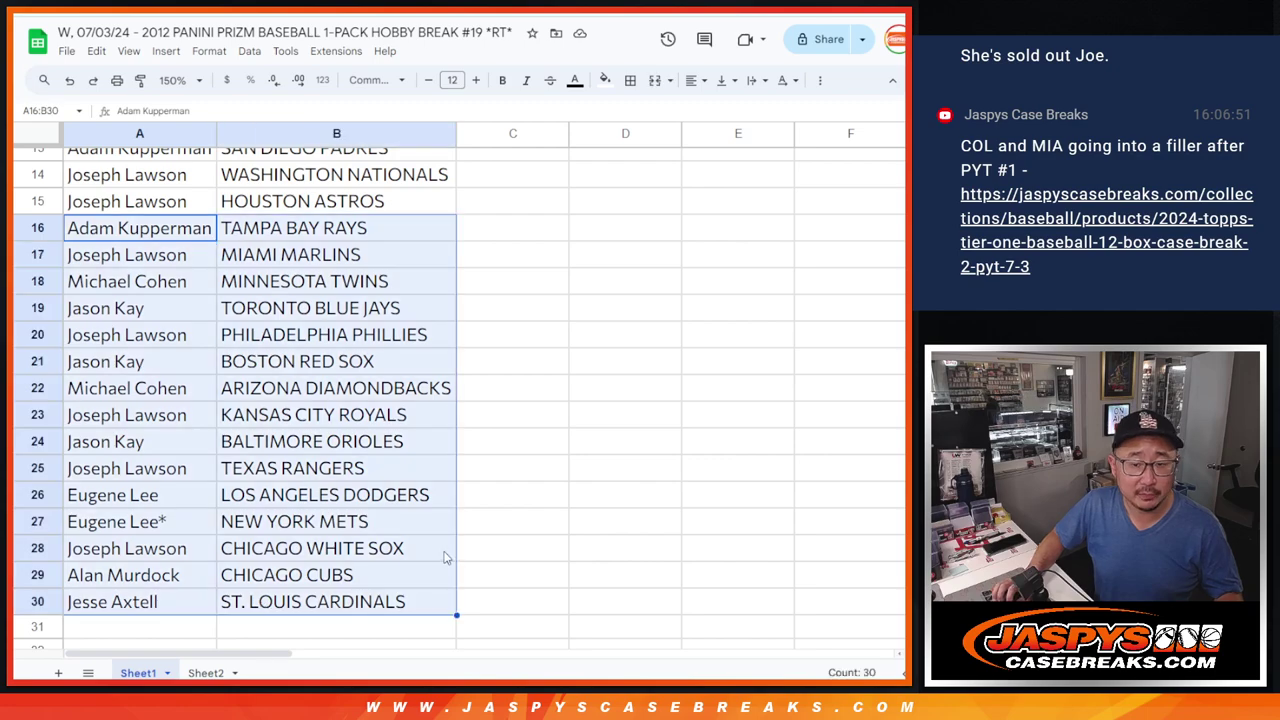
pyautogui.scroll(5, 444, 550)
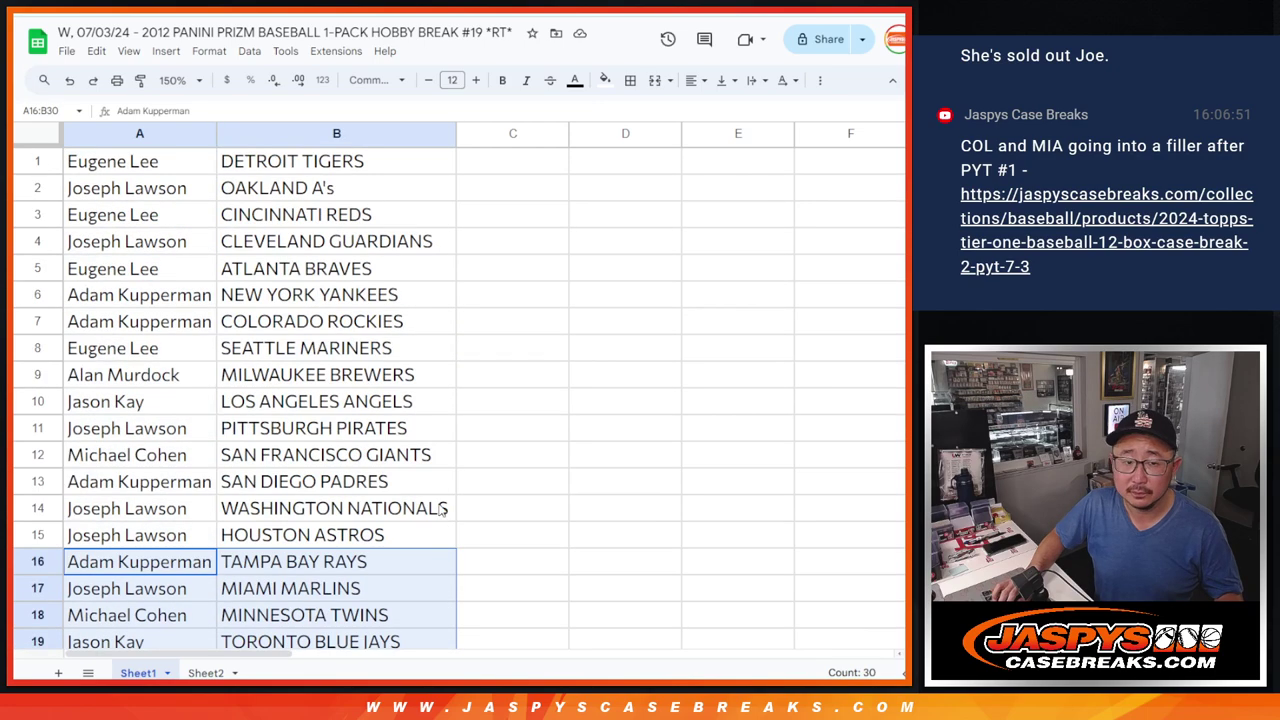
# Step: Set the sheet's zoom to 90% and sort the whole sheet A to Z by the team names in column B
pyautogui.click(172, 80)
pyautogui.click(172, 170)
pyautogui.click(206, 130)
pyautogui.rightClick(206, 130)
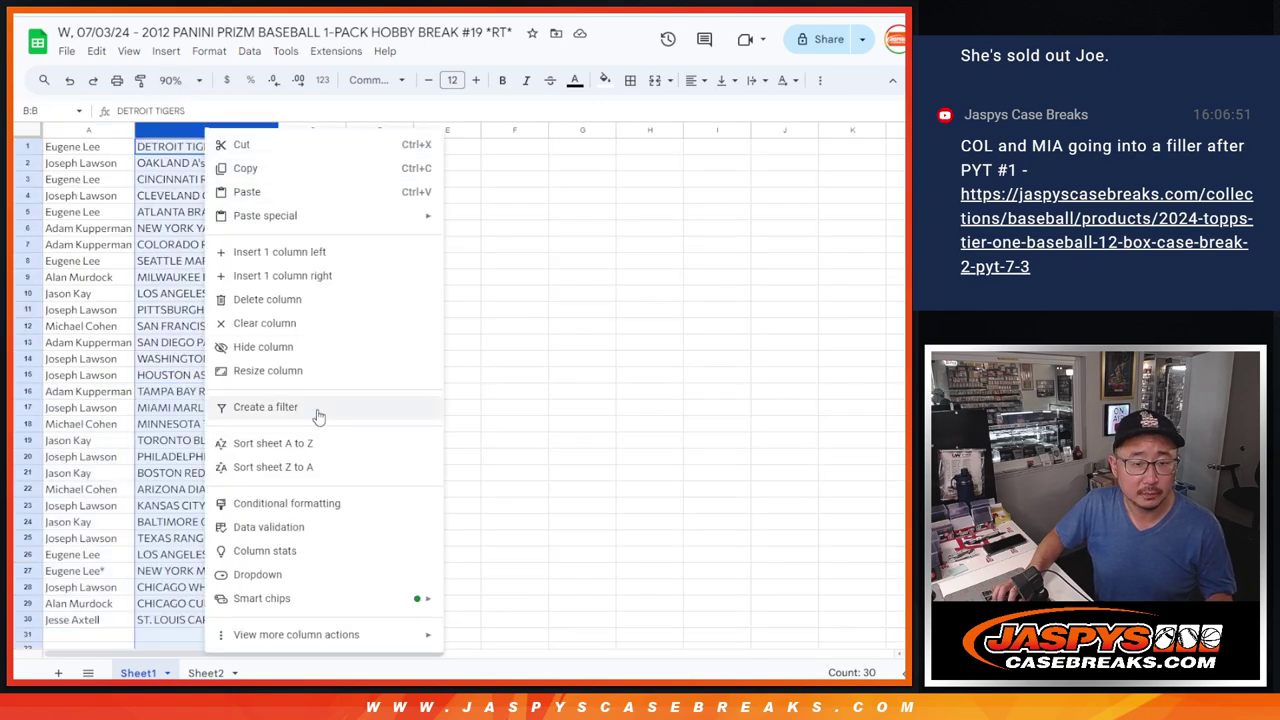
pyautogui.click(300, 443)
# Step: Apply all borders to the name and team table in A1:B30
pyautogui.click(117, 150)
pyautogui.hotkey('ctrl', 'a')
pyautogui.click(630, 80)
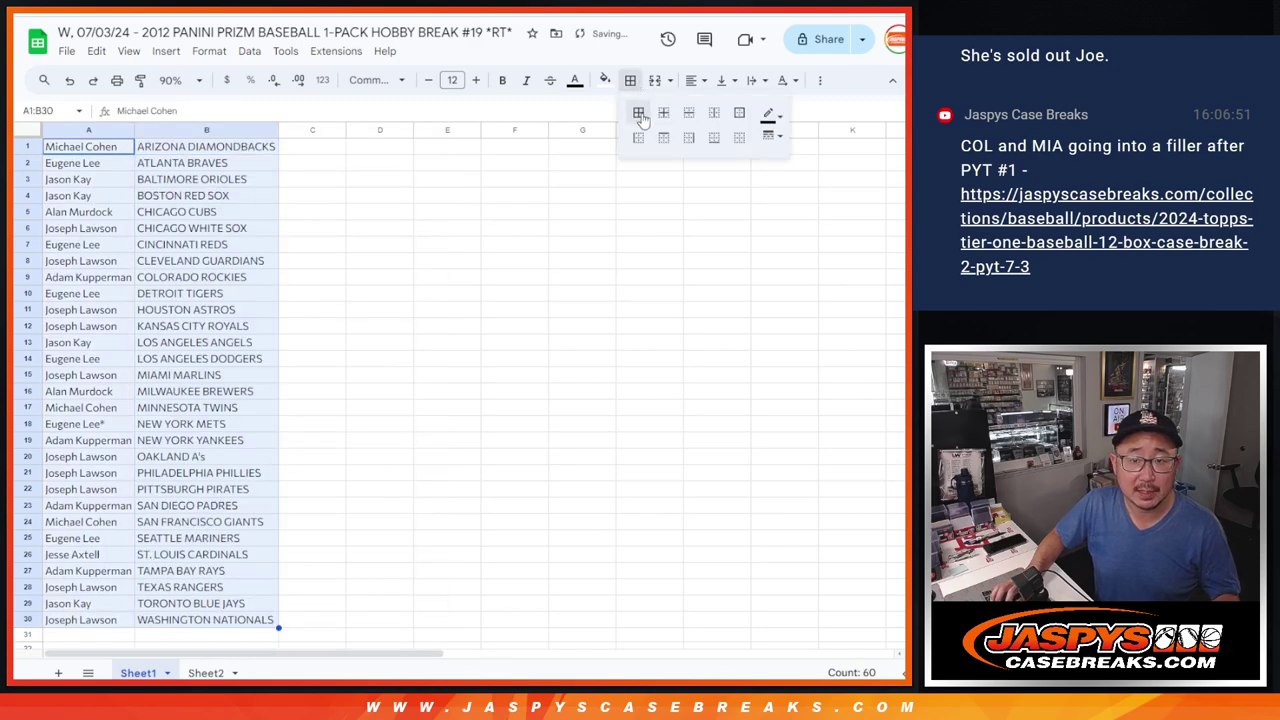
pyautogui.click(638, 113)
# Step: Set the print layout of the current sheet to portrait, expand the headers and footers options, and proceed with printing
pyautogui.click(117, 81)
pyautogui.click(818, 233)
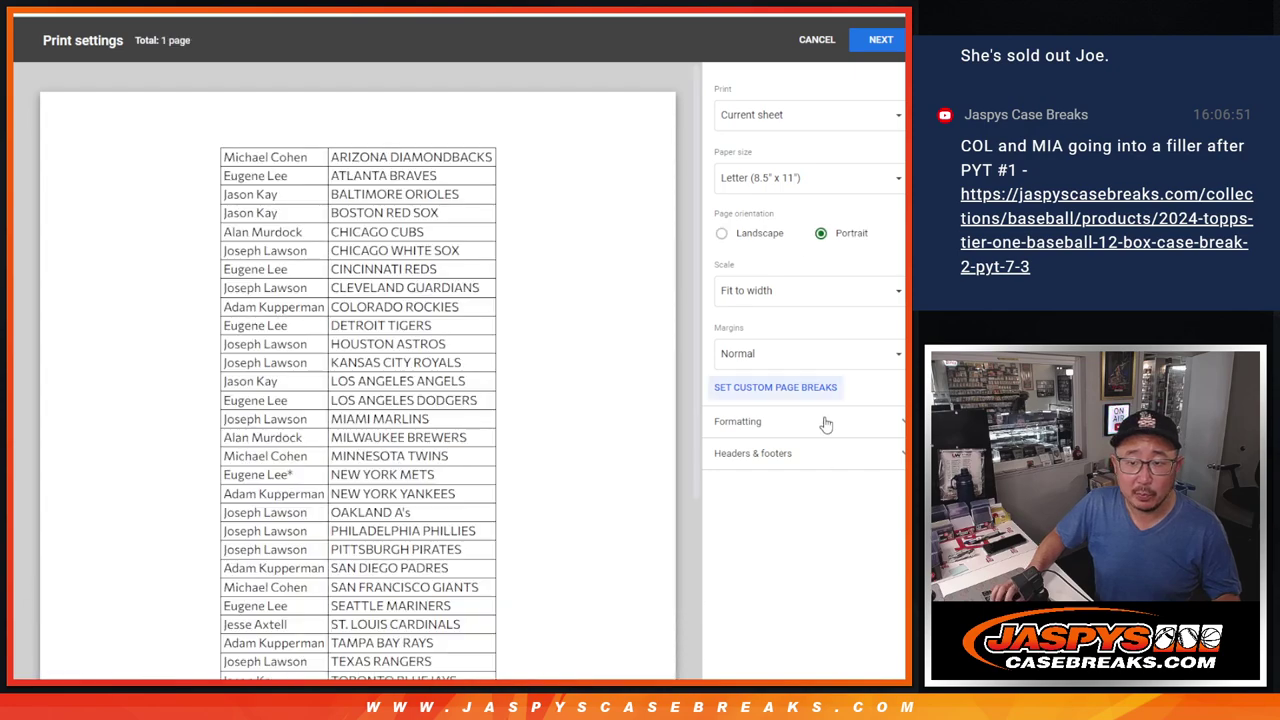
pyautogui.click(790, 453)
pyautogui.click(880, 39)
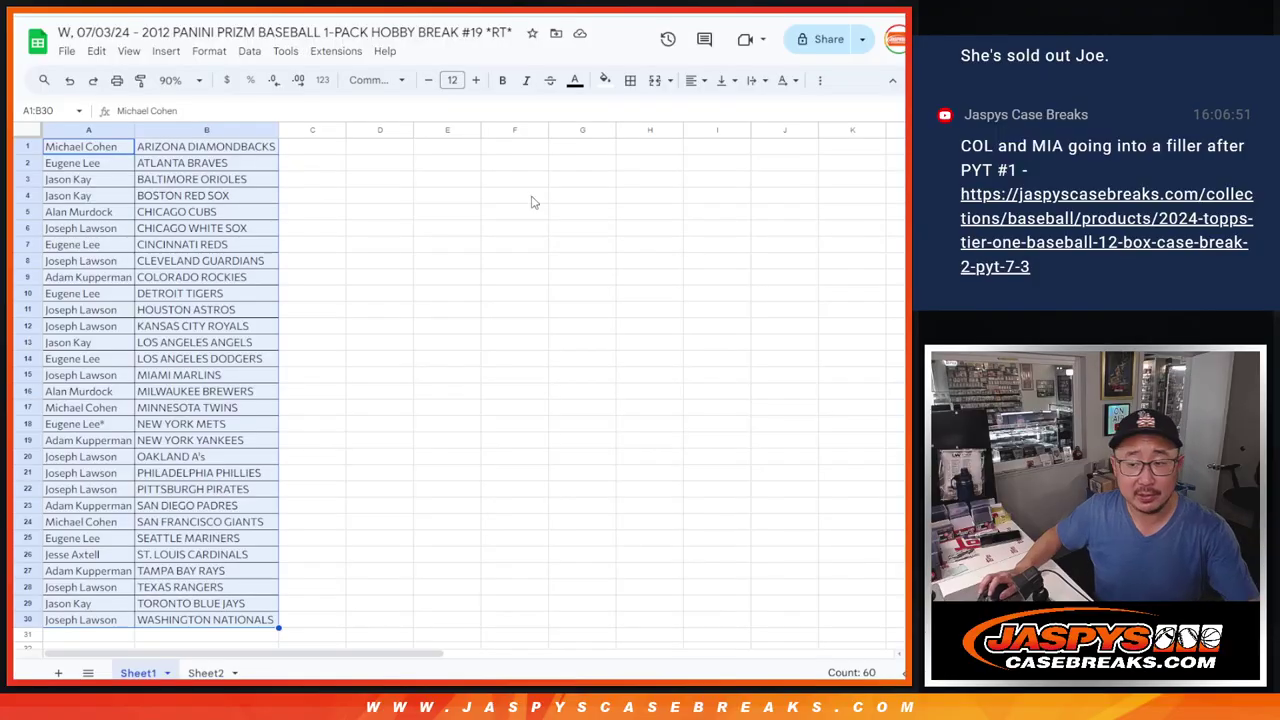
# Step: Copy the participant names in A1:A30 into the List Randomizer's item field on RANDOM.ORG
pyautogui.click(84, 149)
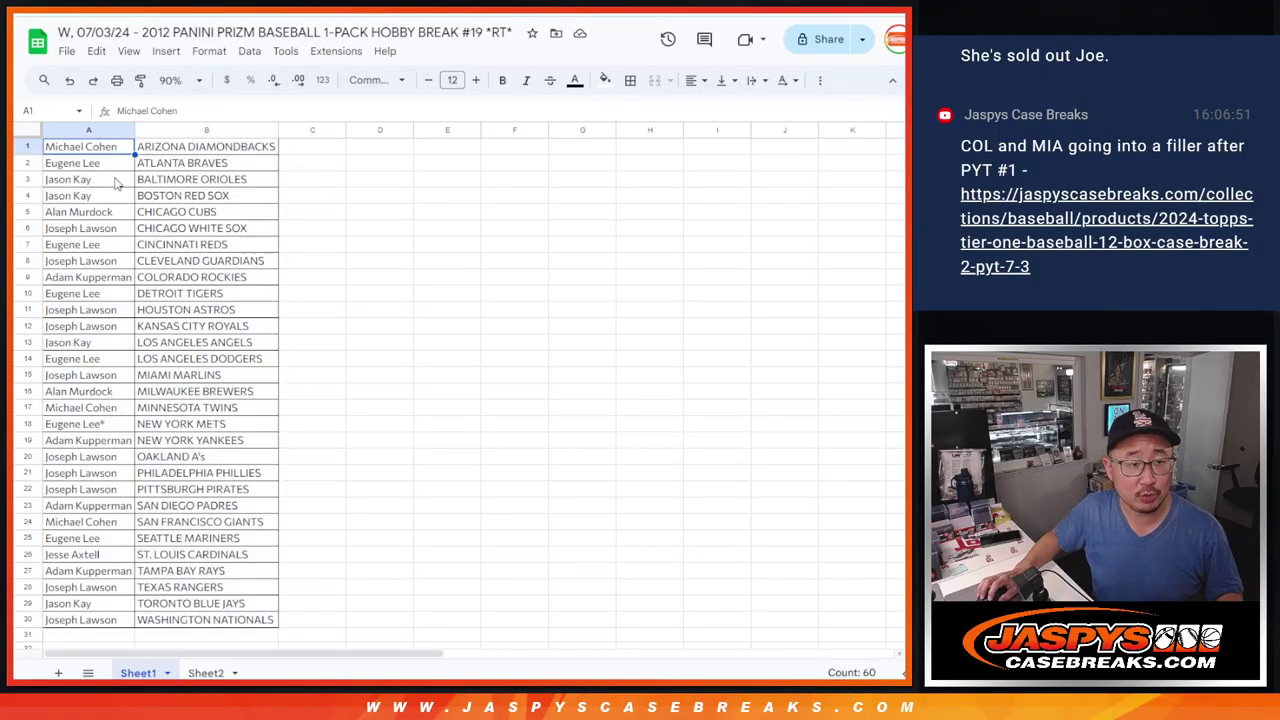
pyautogui.keyDown('shift'); pyautogui.click(117, 622); pyautogui.keyUp('shift')
pyautogui.hotkey('ctrl', 'Tab')
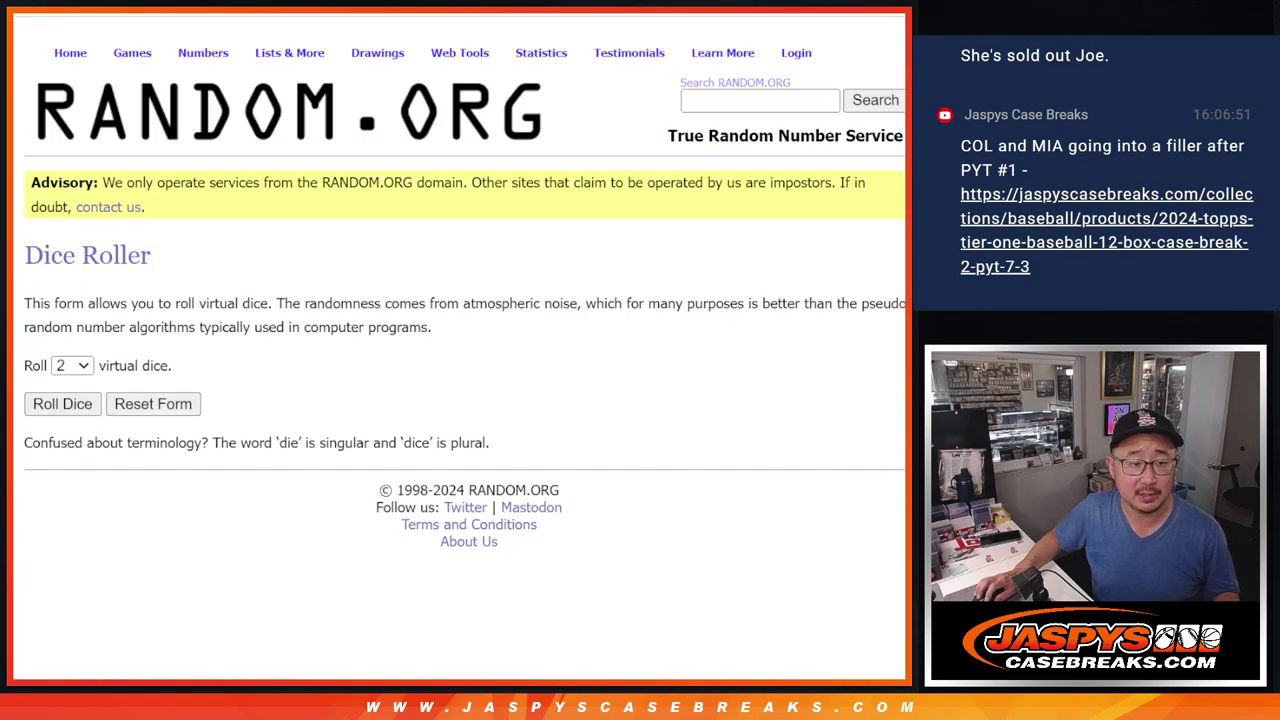
pyautogui.hotkey('ctrl', 'Tab')
pyautogui.hotkey('ctrl', 'v')
pyautogui.hotkey('ctrl', 'Home')
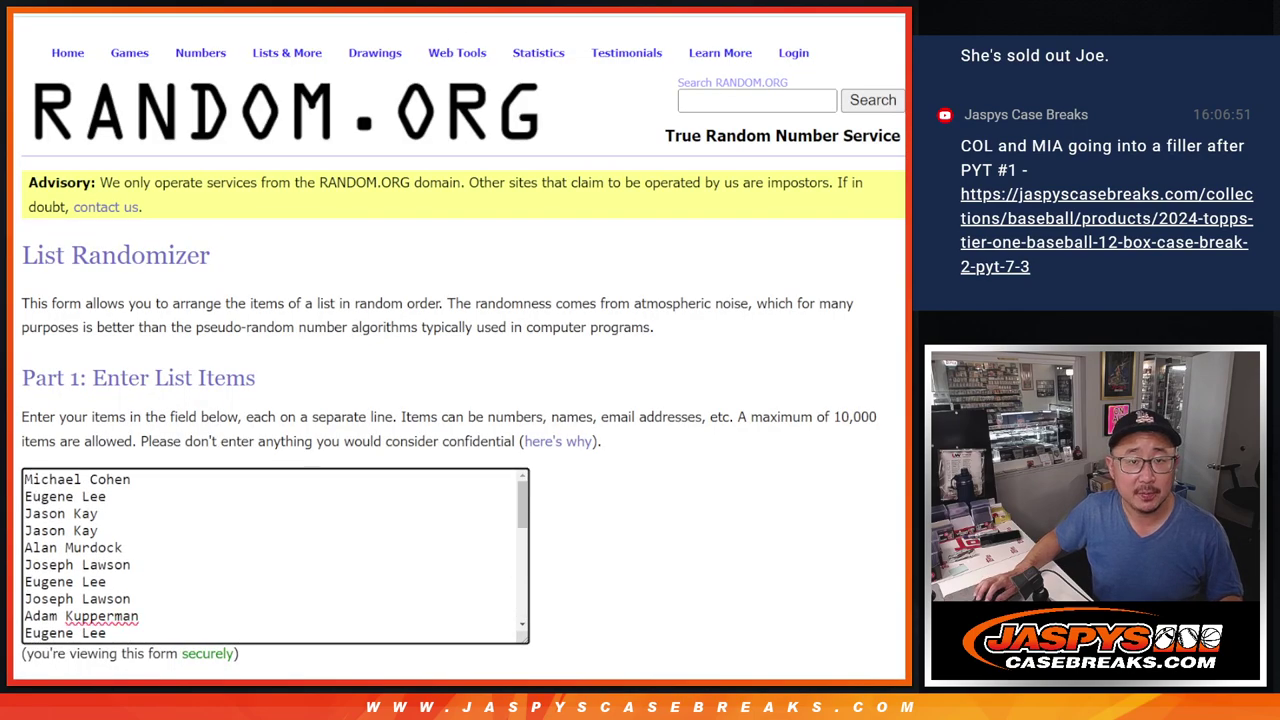
# Step: Show Sheet2 of the break spreadsheet at 150% zoom and highlight rows 1 and 2 to present the two listed teams
pyautogui.hotkey('ctrl', 'Tab')
pyautogui.click(206, 673)
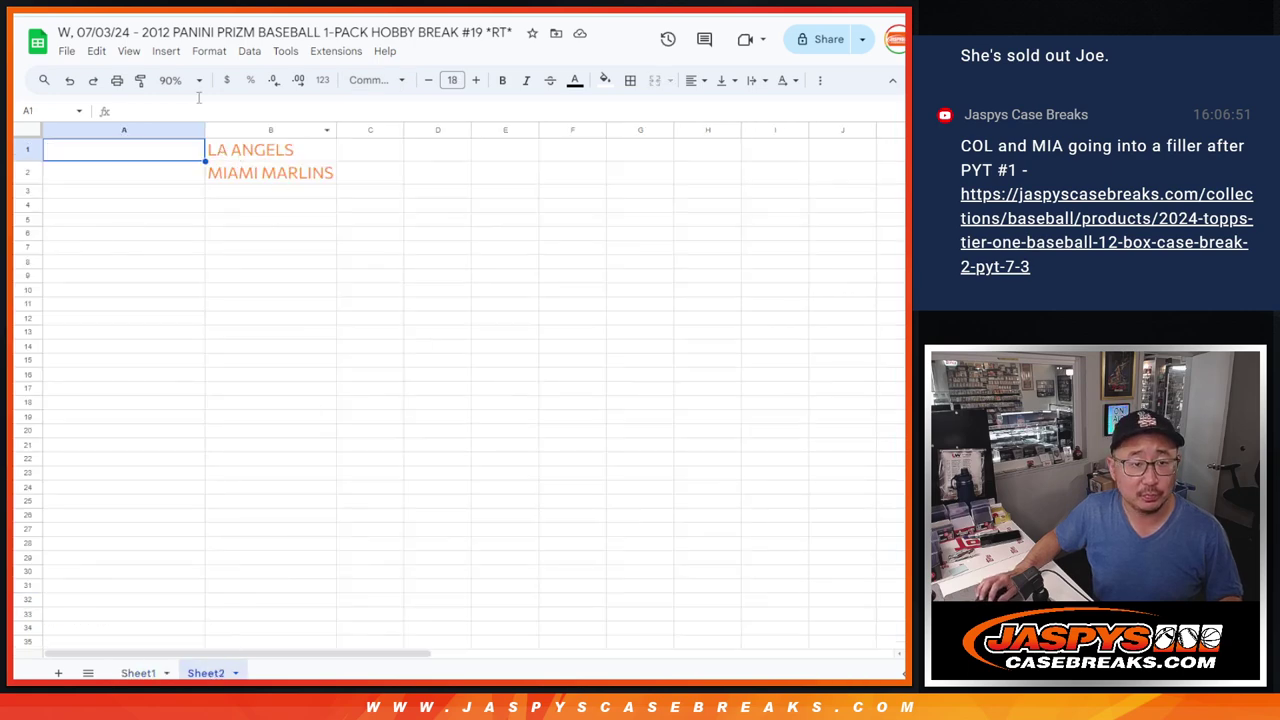
pyautogui.click(199, 80)
pyautogui.click(177, 223)
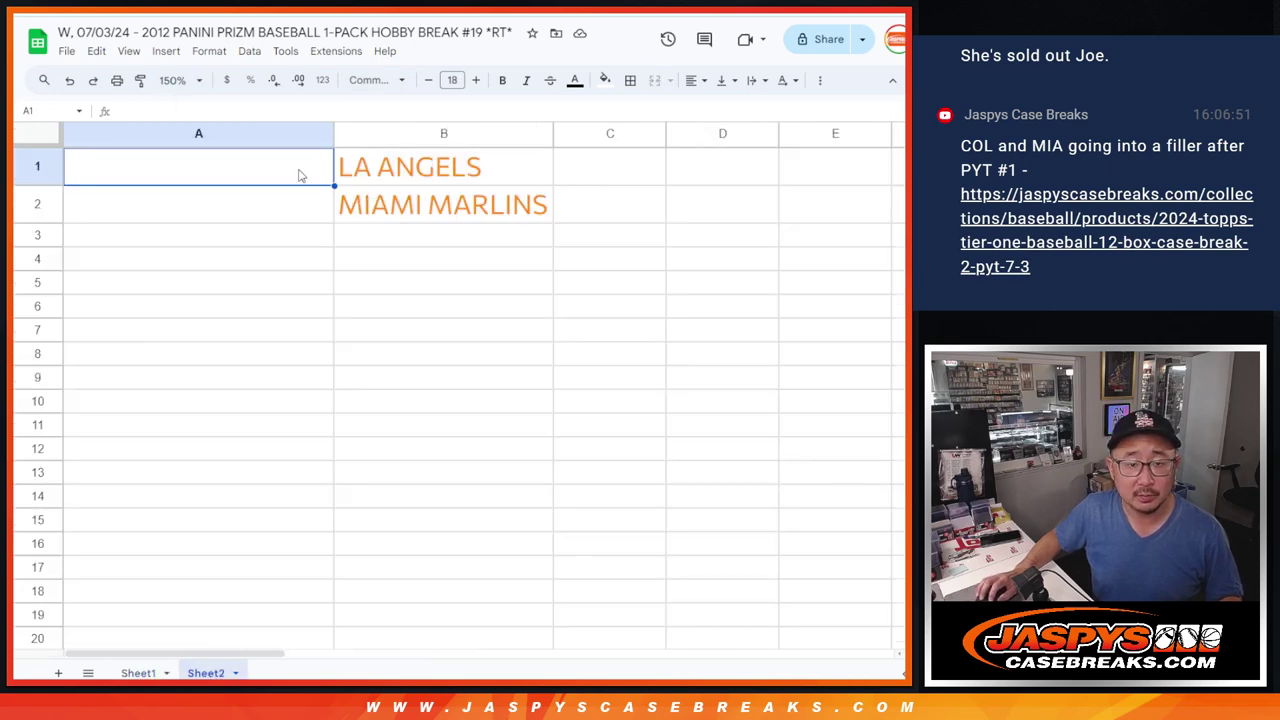
pyautogui.click(40, 166)
pyautogui.click(37, 203)
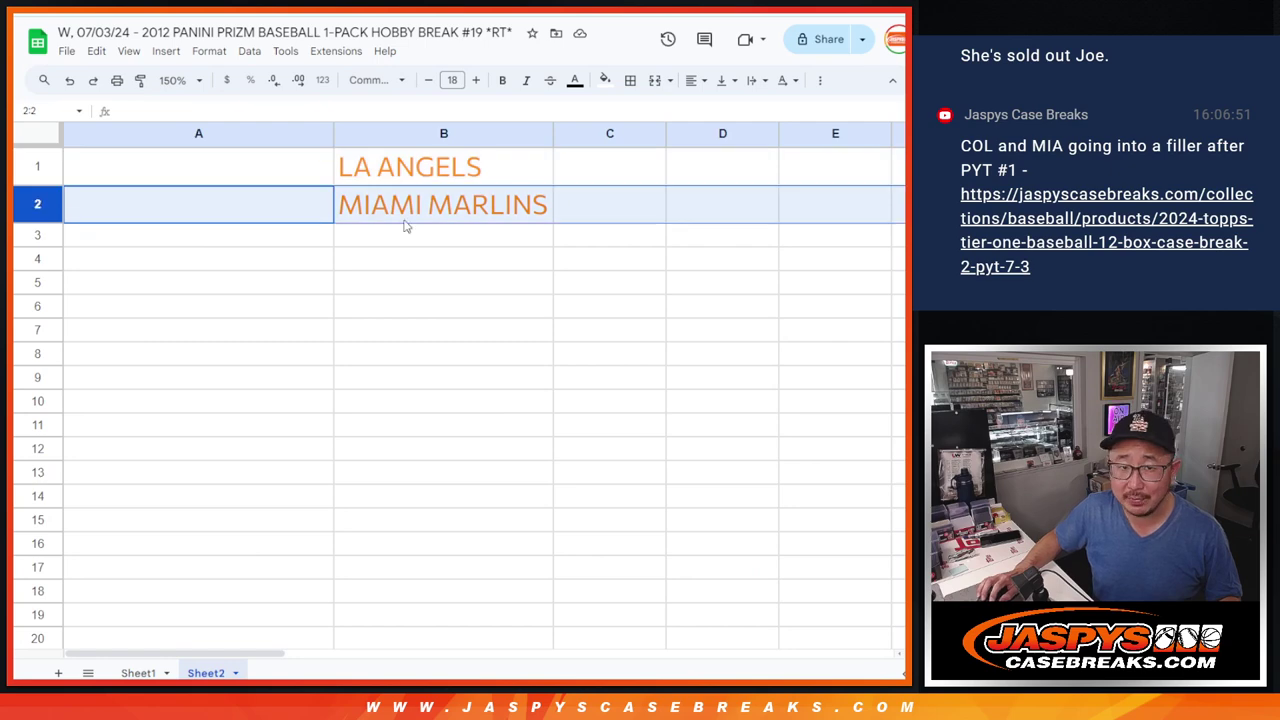
# Step: Roll two virtual dice on RANDOM.ORG and randomize the participant name list seven times in the List Randomizer
pyautogui.hotkey('ctrl', 'Tab')
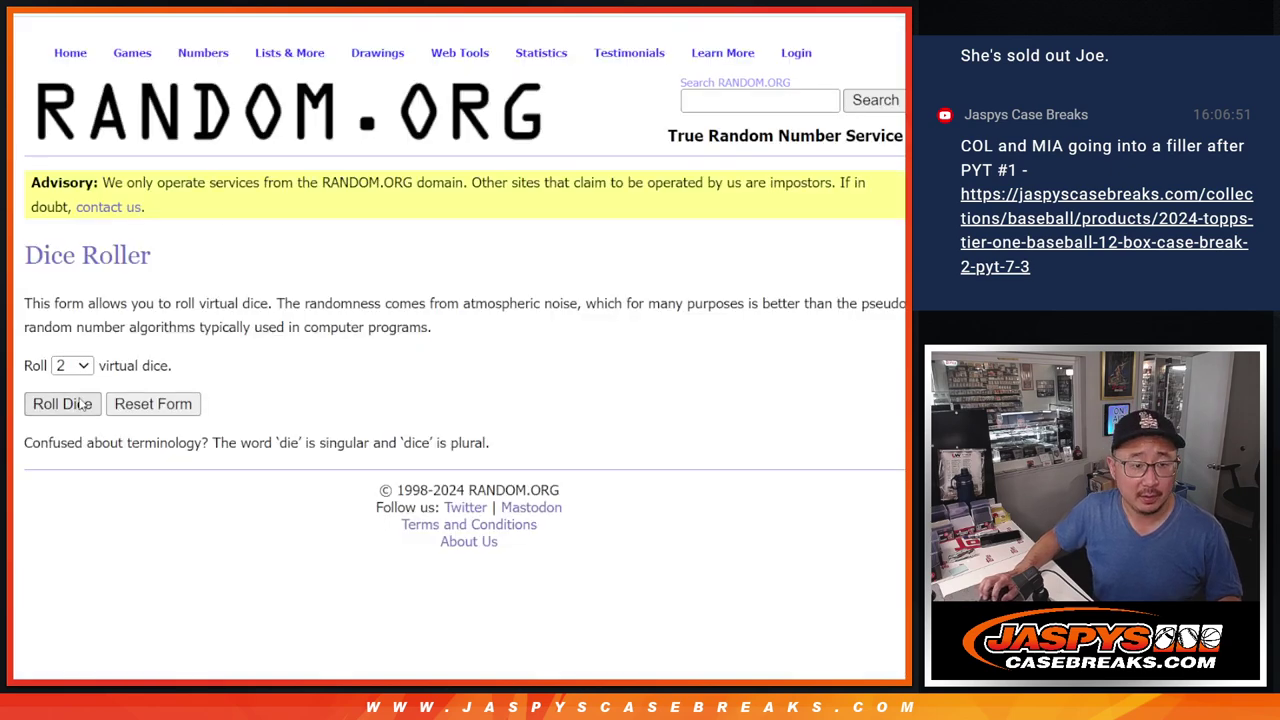
pyautogui.click(62, 404)
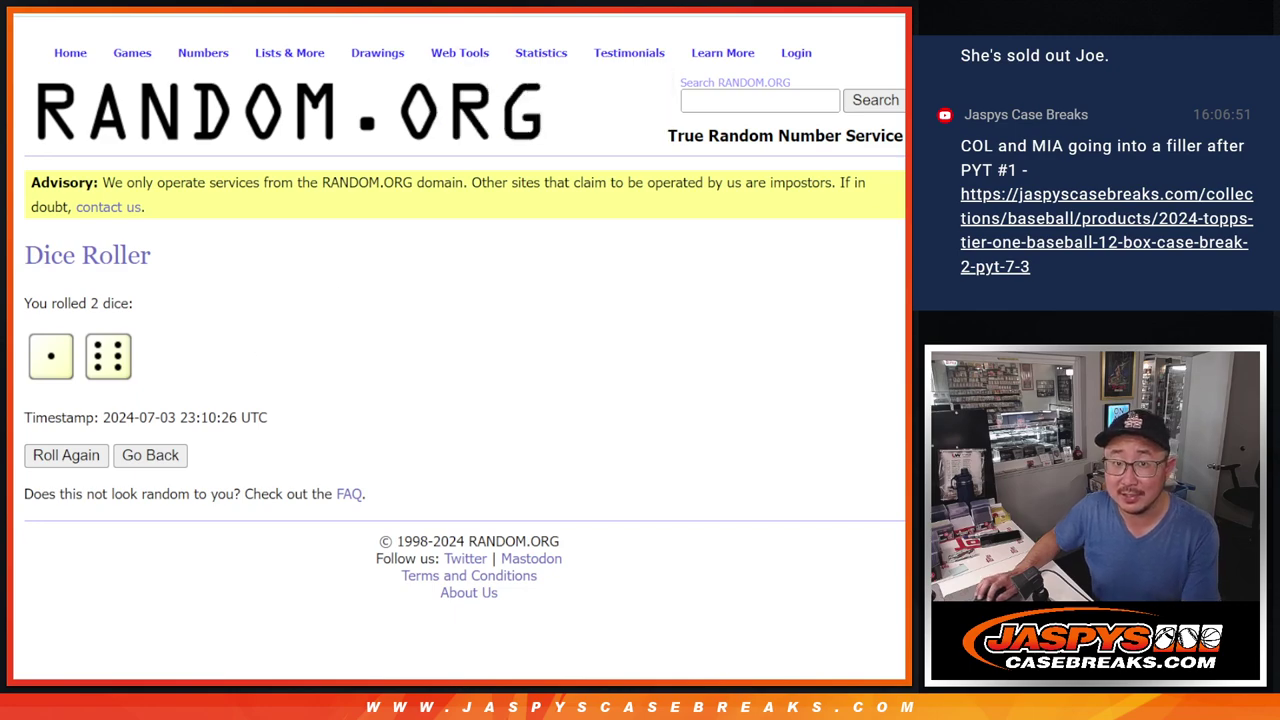
pyautogui.hotkey('ctrl', 'Tab')
pyautogui.scroll(-5, 746, 263)
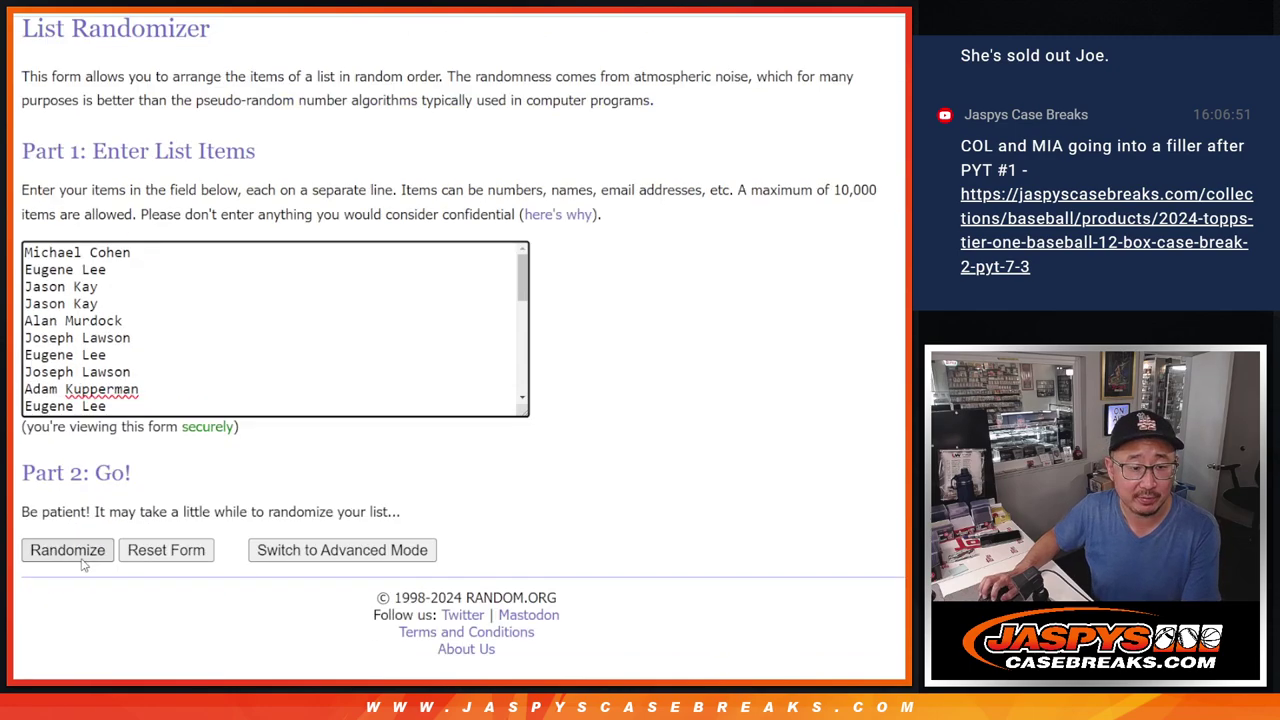
pyautogui.click(52, 556)
pyautogui.scroll(-1, 52, 557)
pyautogui.scroll(-5, 52, 558)
pyautogui.click(49, 549)
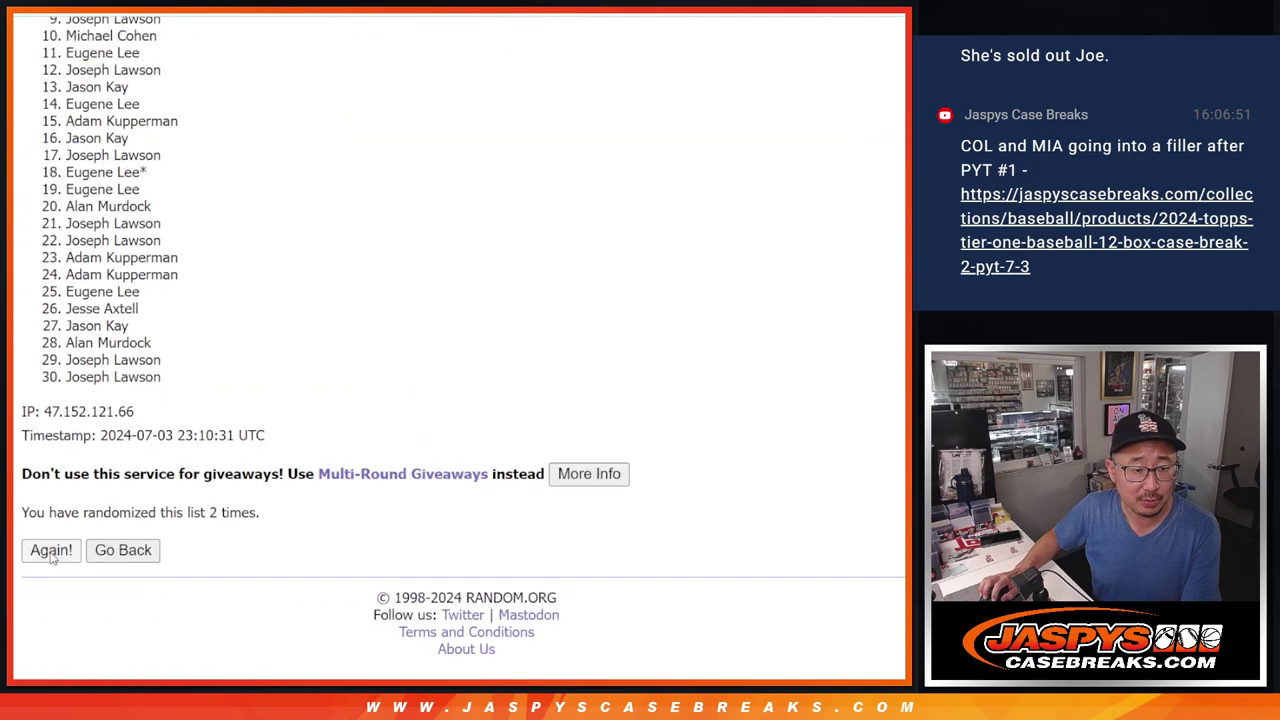
pyautogui.click(47, 552)
pyautogui.click(45, 555)
pyautogui.click(45, 555)
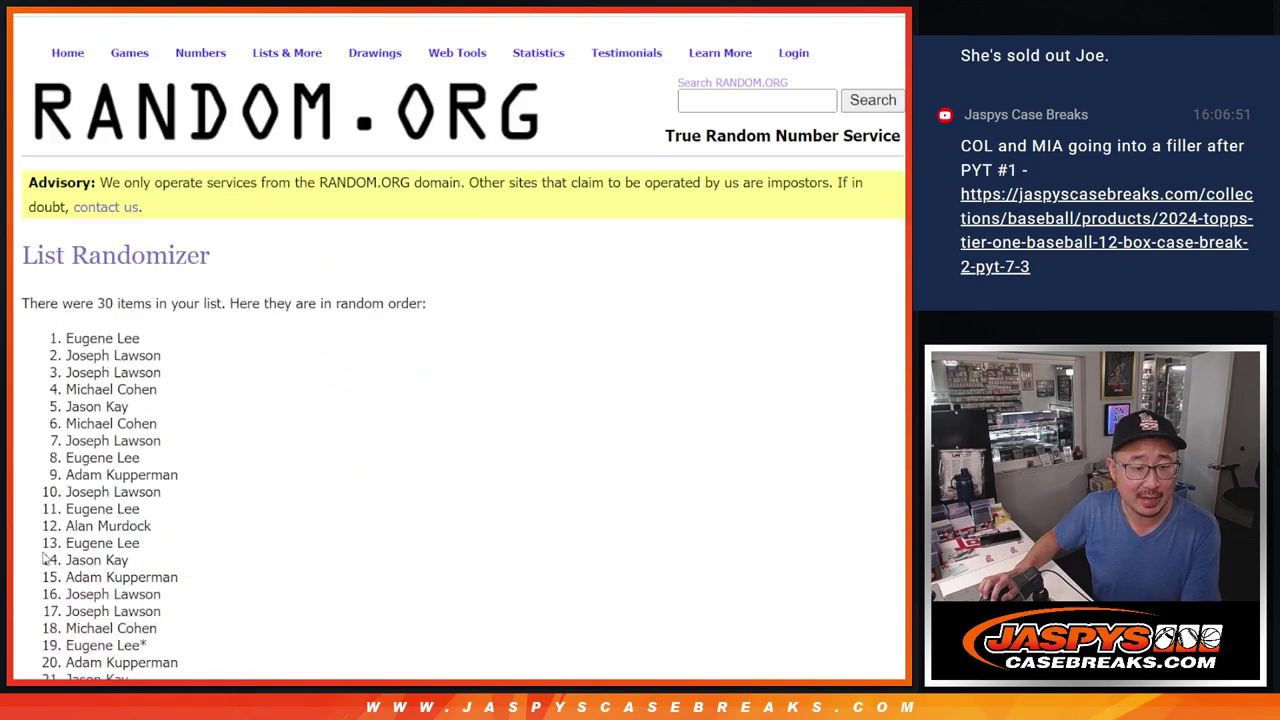
pyautogui.click(45, 555)
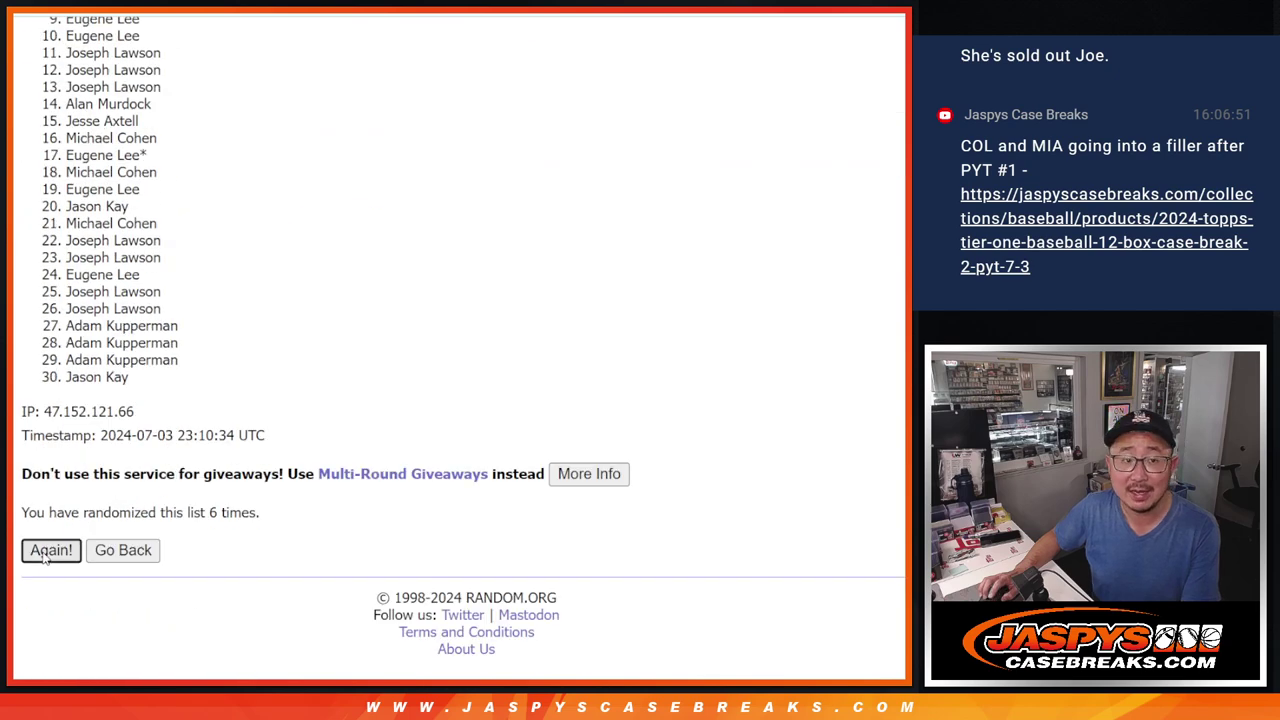
pyautogui.click(45, 553)
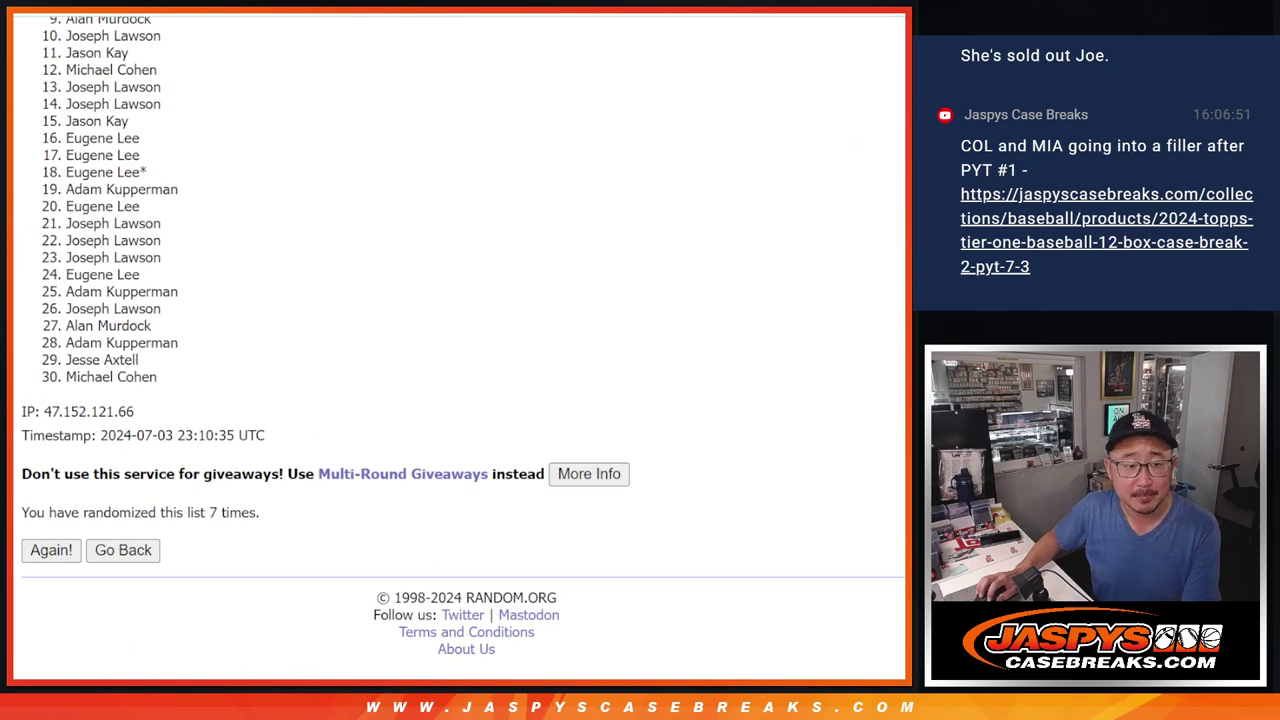
# Step: Copy the top two names of the randomized list into column A of Sheet2, starting at A1
pyautogui.scroll(1, 459, 347)
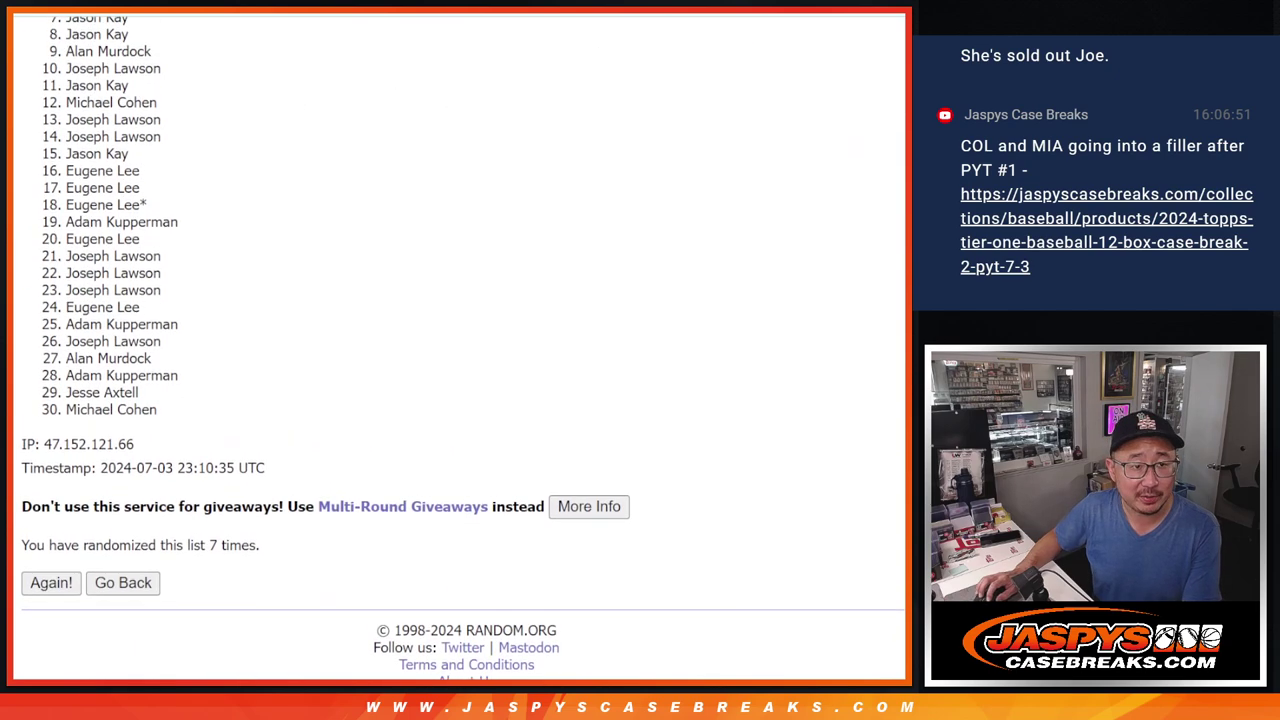
pyautogui.scroll(1, 459, 347)
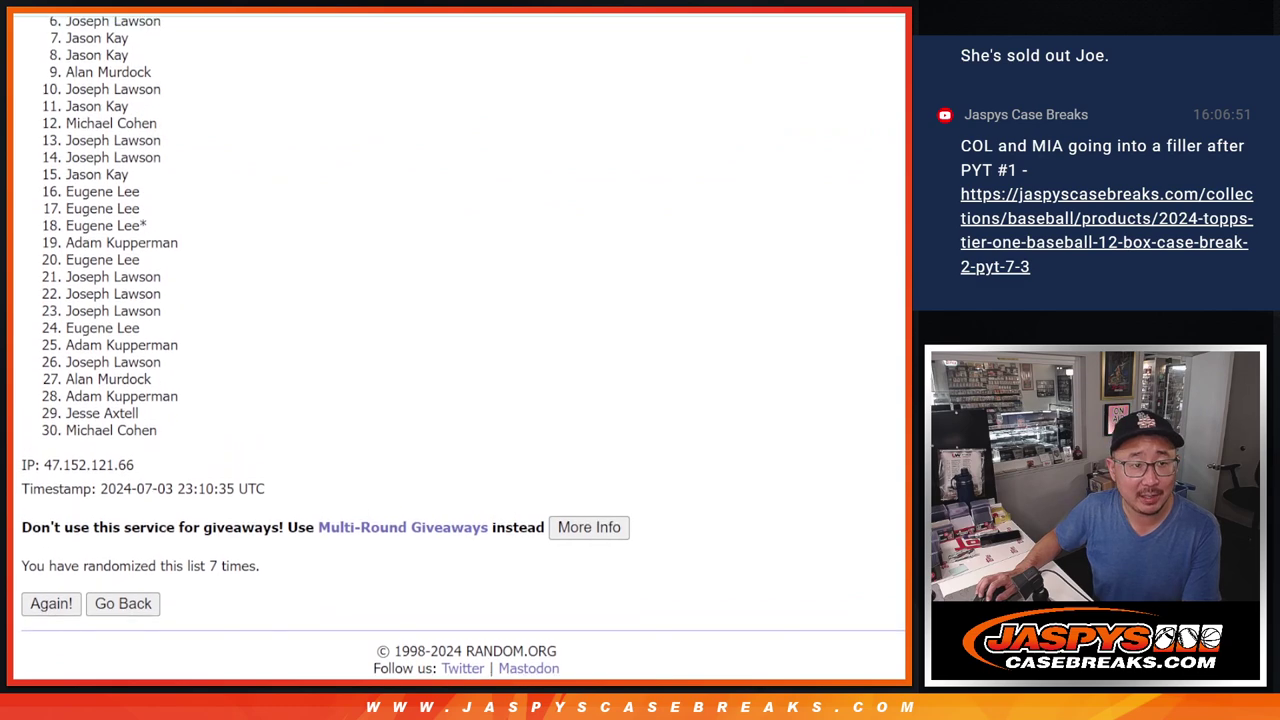
pyautogui.scroll(1, 459, 347)
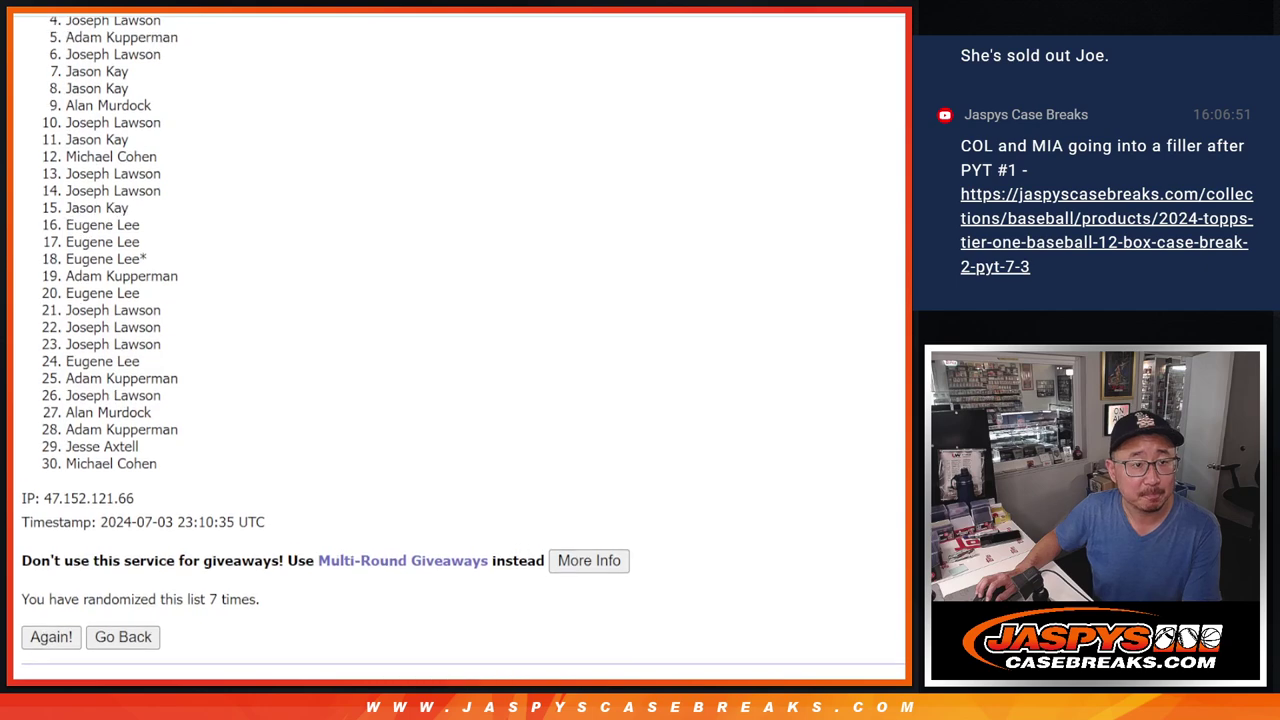
pyautogui.scroll(1, 902, 267)
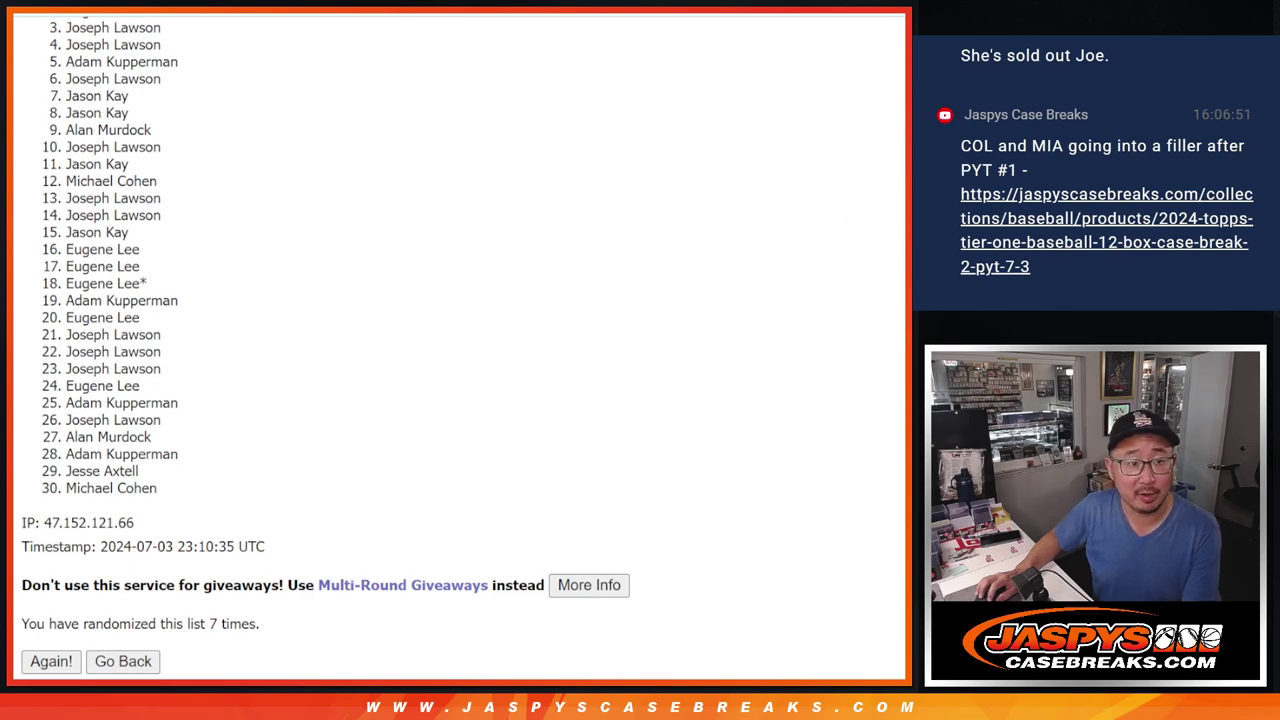
pyautogui.scroll(1, 456, 350)
pyautogui.scroll(1, 456, 350)
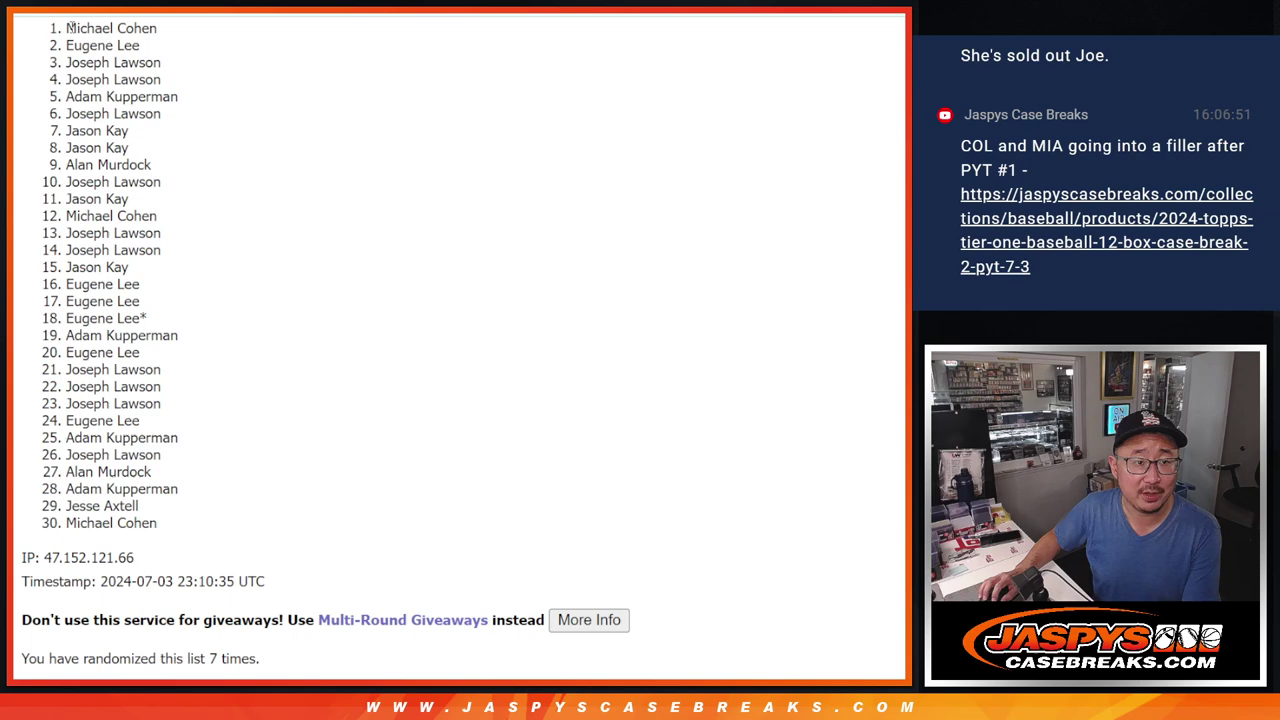
pyautogui.moveTo(67, 28); pyautogui.dragTo(146, 54)
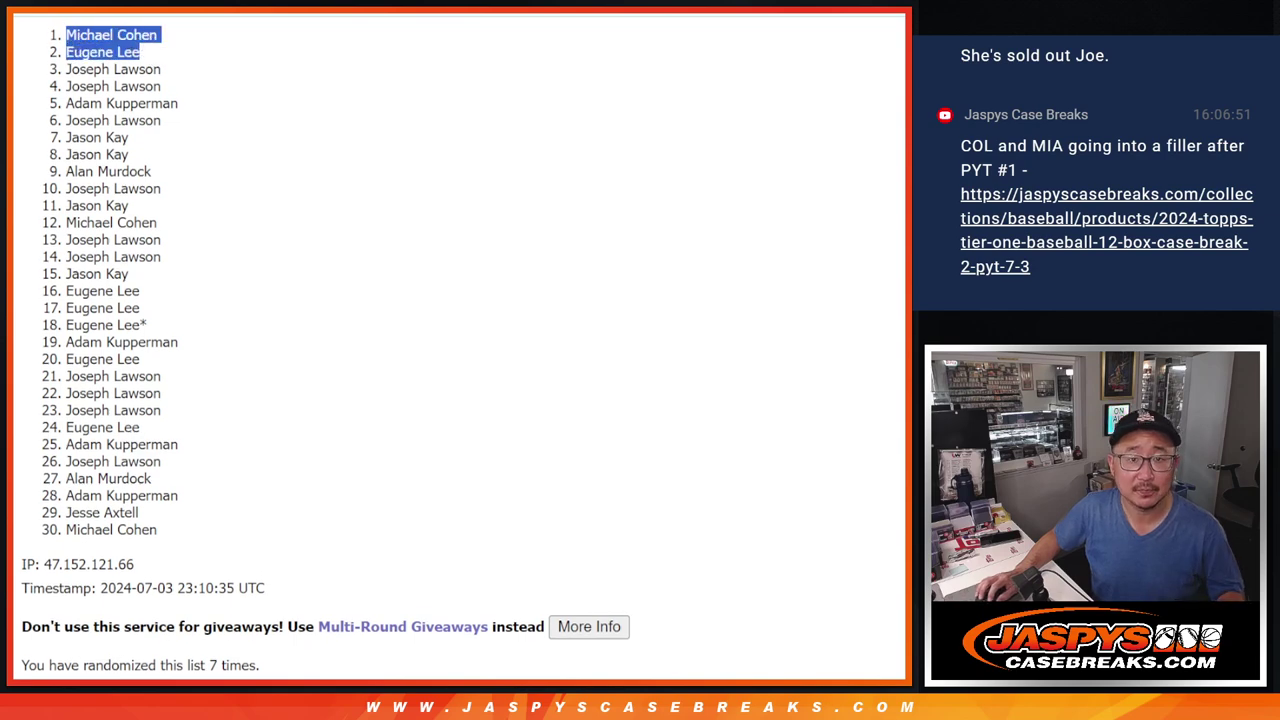
pyautogui.hotkey('ctrl', 'c')
pyautogui.hotkey('alt', 'Tab')
pyautogui.click(249, 172)
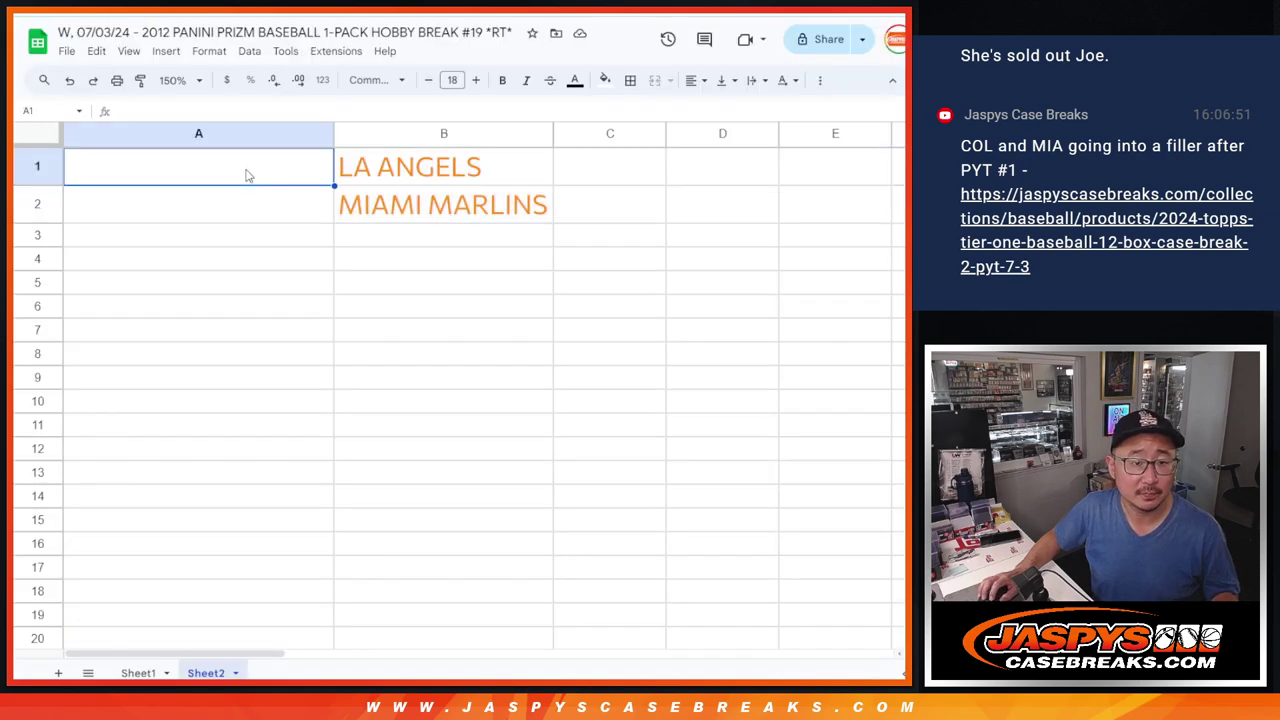
pyautogui.hotkey('ctrl', 'v')
# Step: Set the font size of the two pasted names in A1:A2 to 18
pyautogui.click(181, 82)
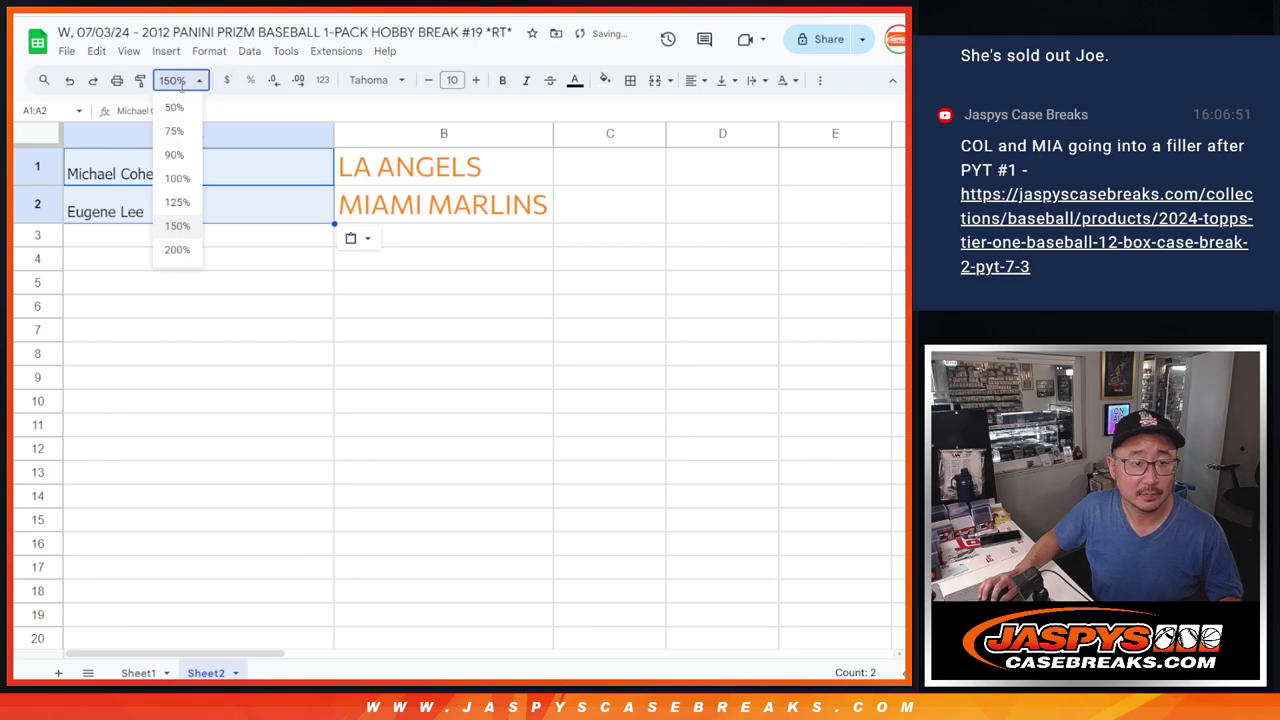
pyautogui.click(452, 80)
pyautogui.click(455, 293)
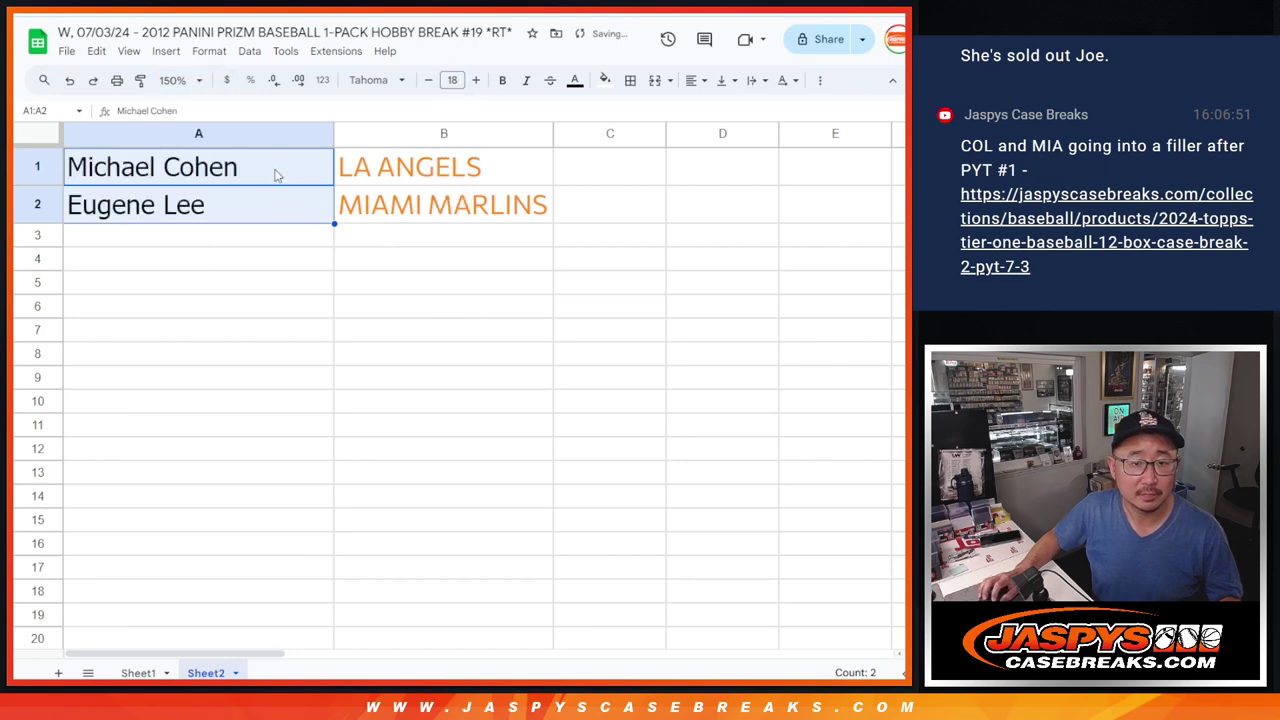
# Step: Append "/prizm19" to the participant names in cells A1 and A2
pyautogui.doubleClick(276, 172)
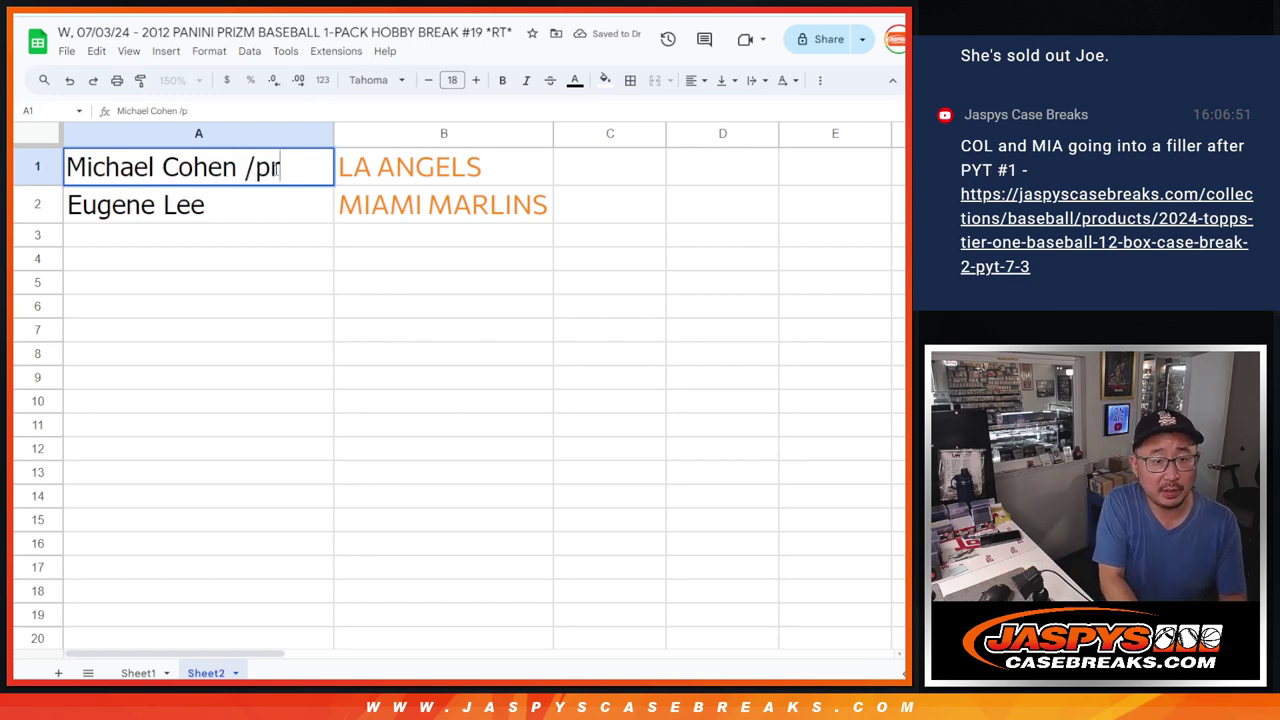
pyautogui.write('1')
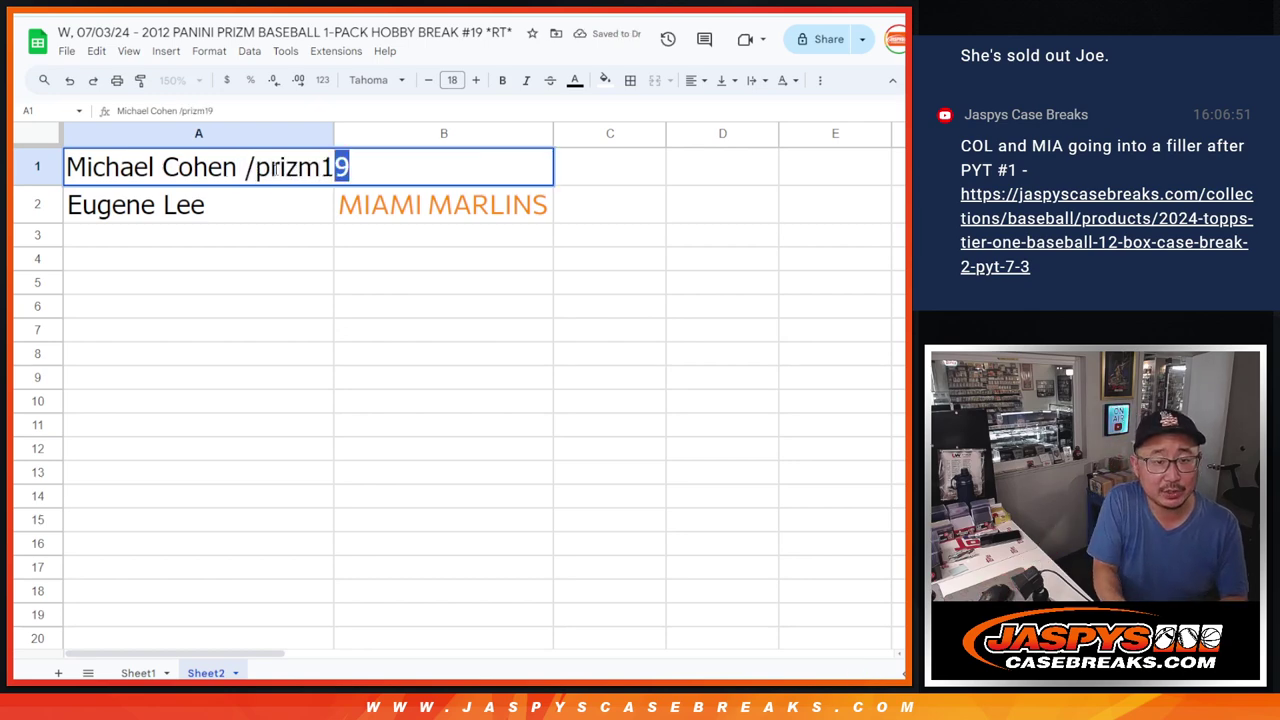
pyautogui.moveTo(274, 170); pyautogui.dragTo(256, 168)
pyautogui.hotkey('ctrl', 'c')
pyautogui.press('Return')
pyautogui.press('Return')
pyautogui.hotkey('ctrl', 'v')
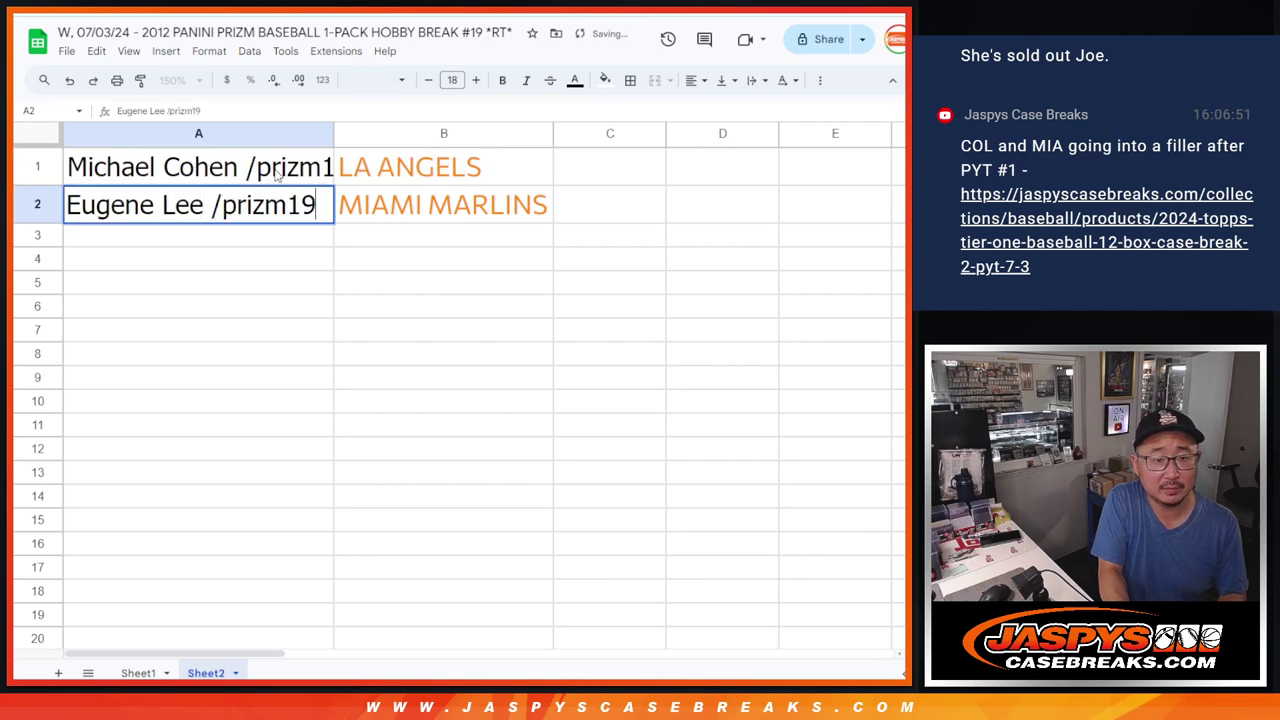
pyautogui.press('Return')
# Step: Auto-fit the width of column A and highlight rows 1 and 2 in turn to review the pairings
pyautogui.doubleClick(336, 133)
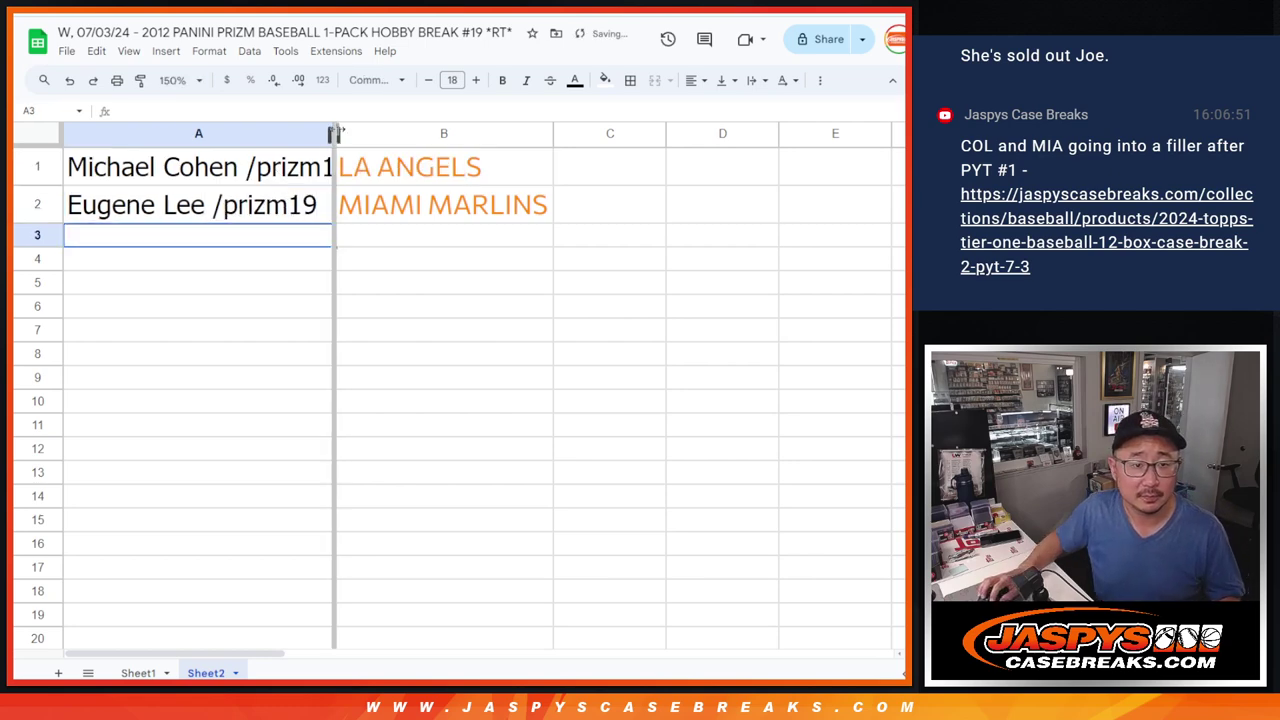
pyautogui.click(37, 166)
pyautogui.click(43, 205)
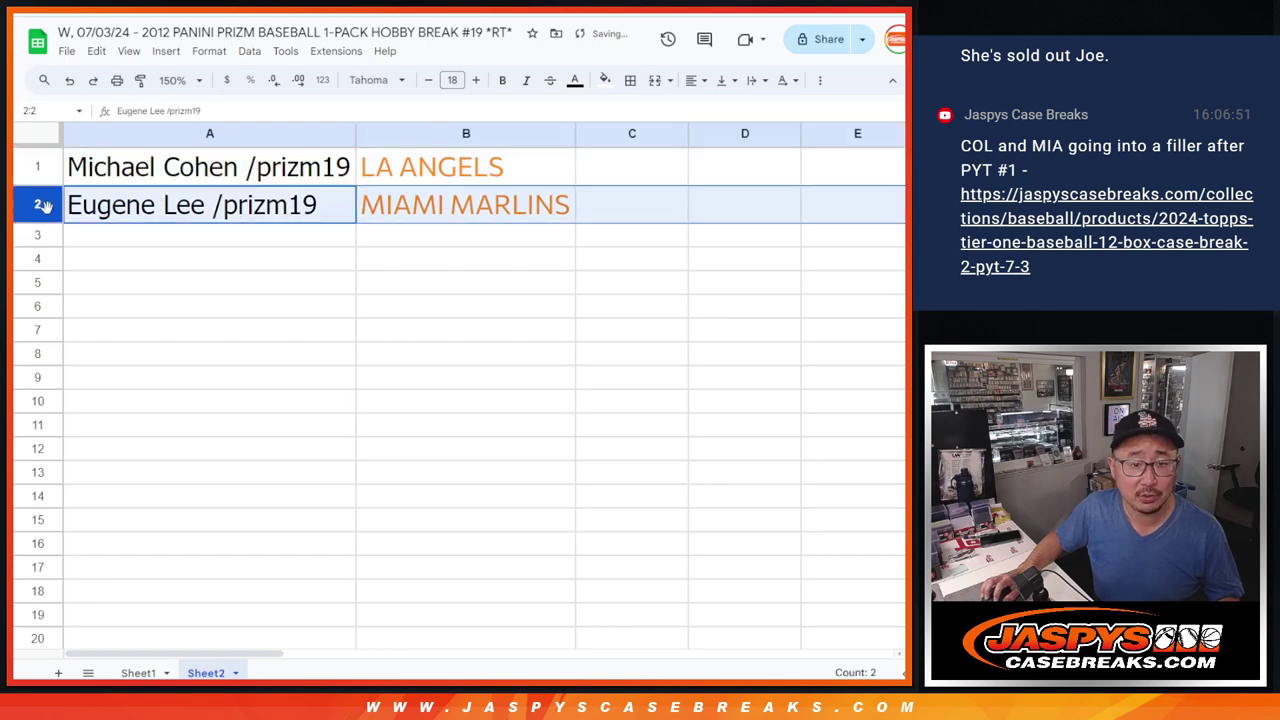
pyautogui.click(293, 239)
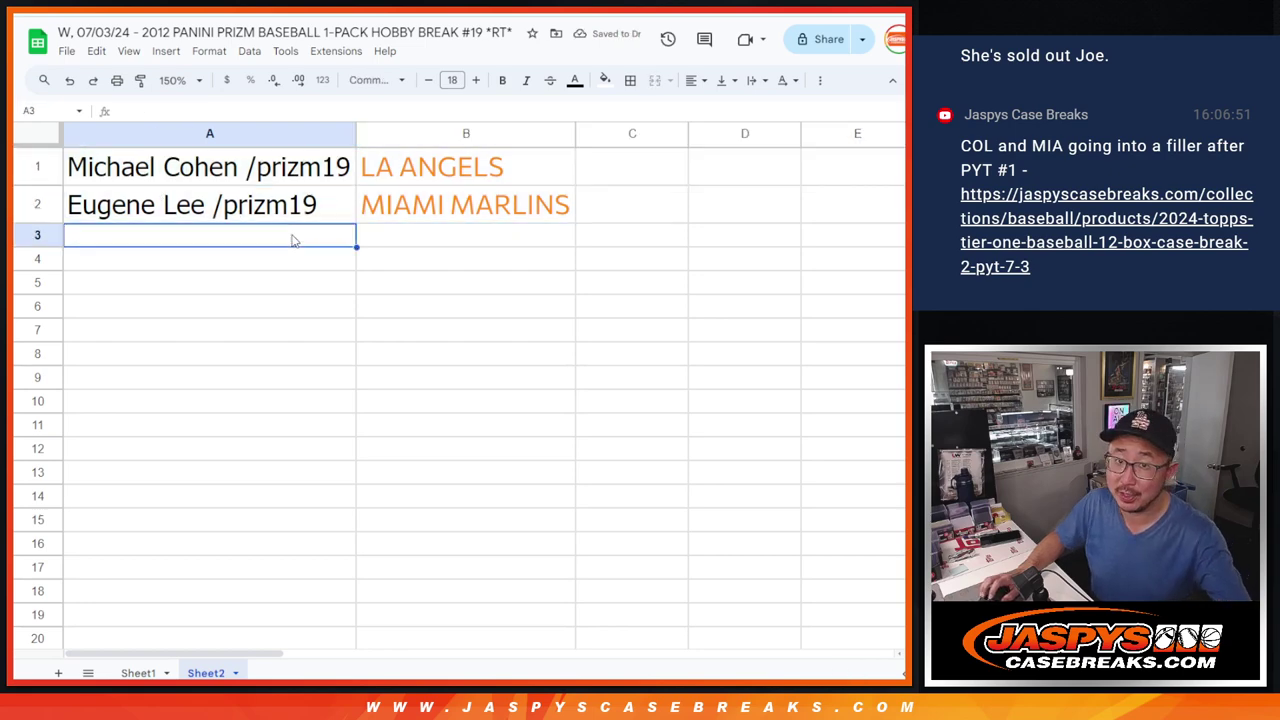